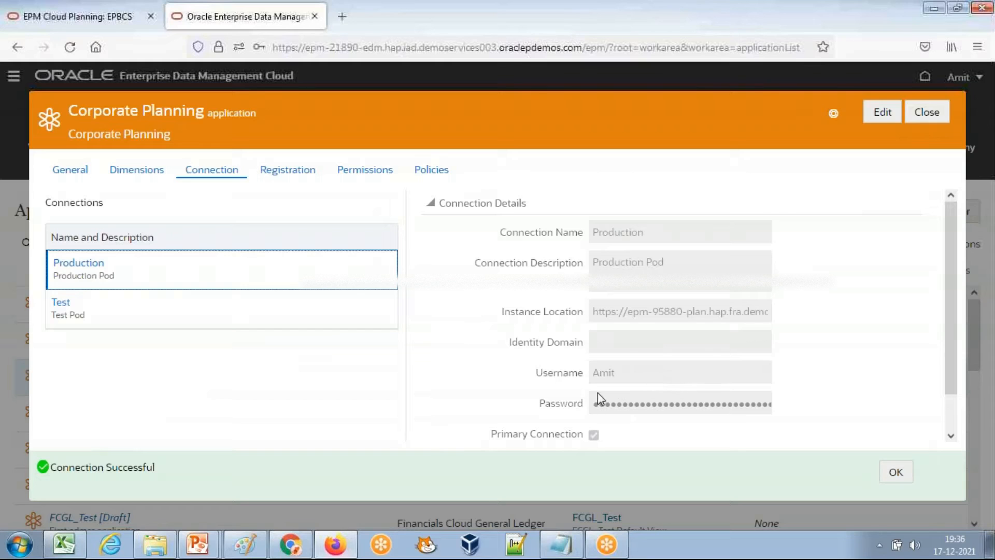
Close the Corporate Planning application details and open the Corporate Planning view's Product hierarchy, expanding Total Product
left_click(934, 120)
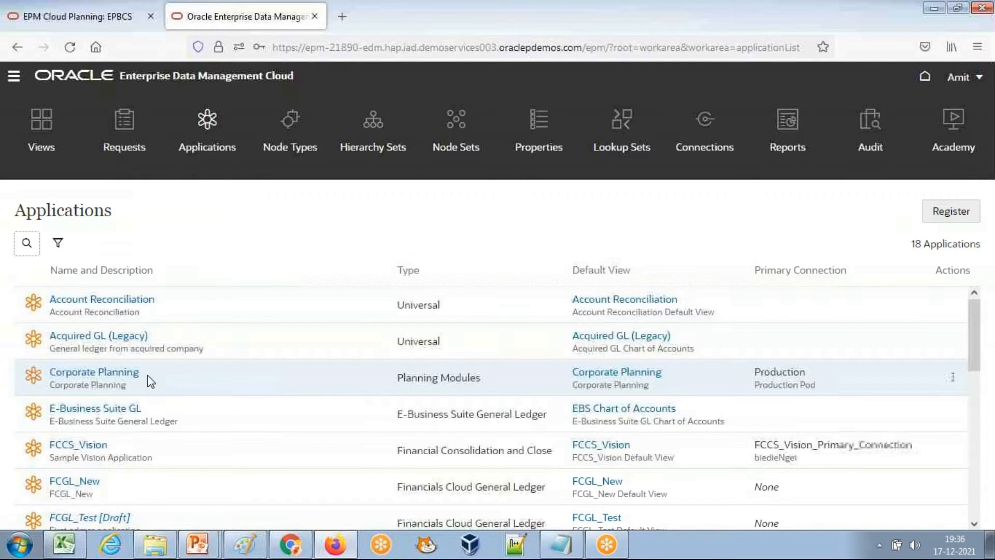
left_click(41, 150)
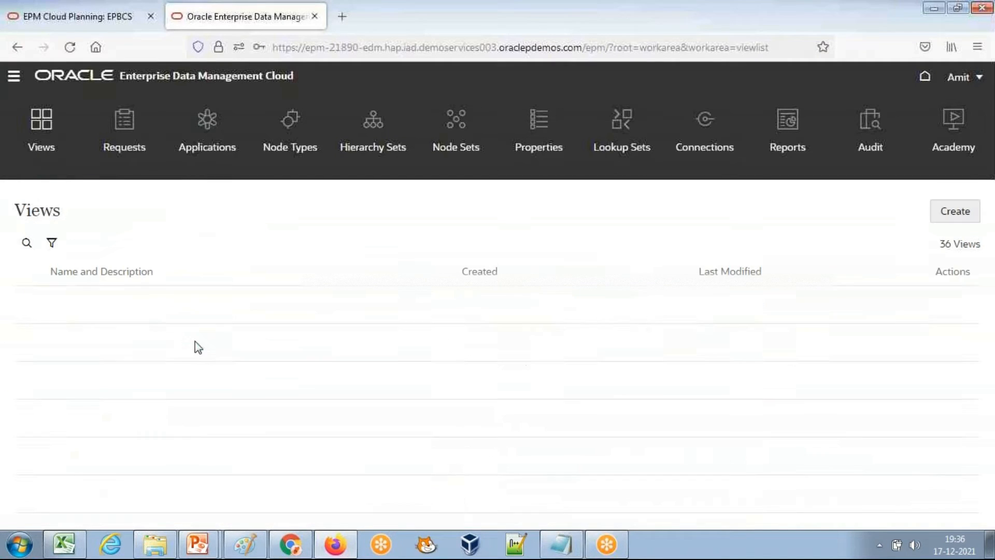
scroll(127, 389, "down", 3)
scroll(132, 433, "down", 1)
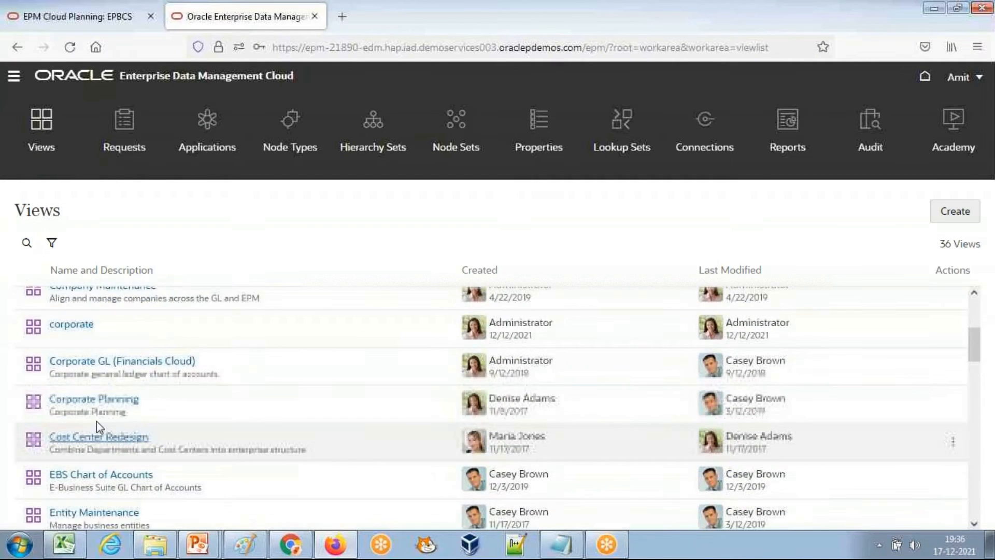
left_click(96, 402)
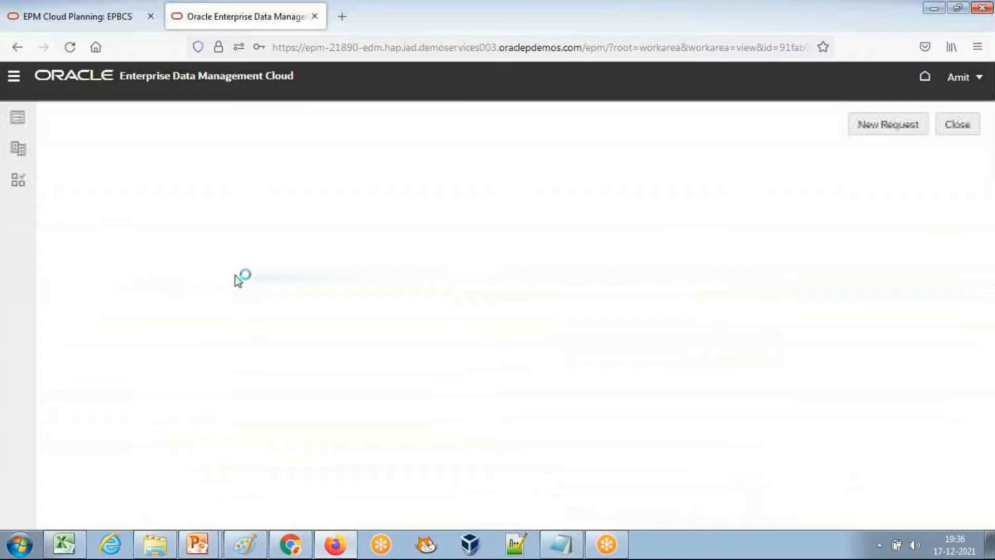
left_click(280, 153)
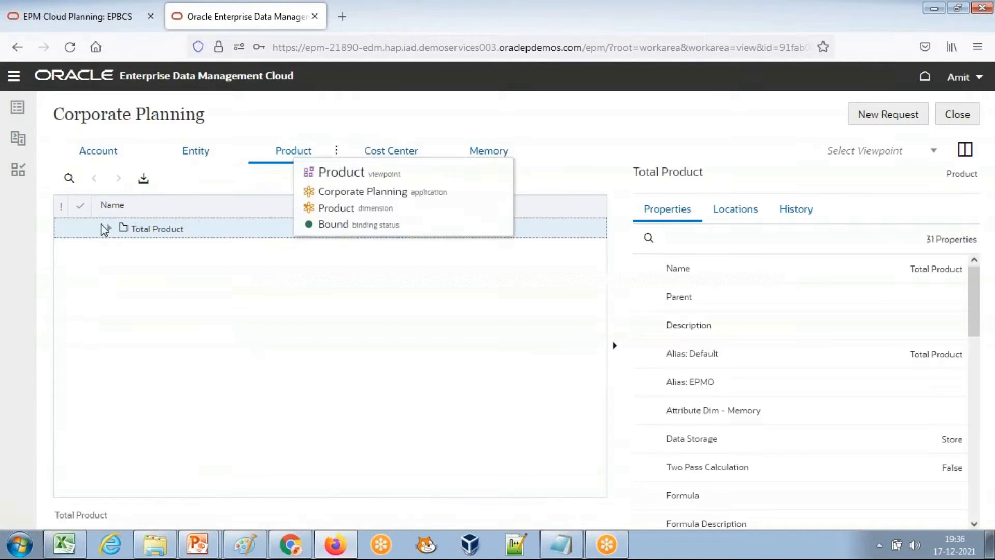
left_click(109, 228)
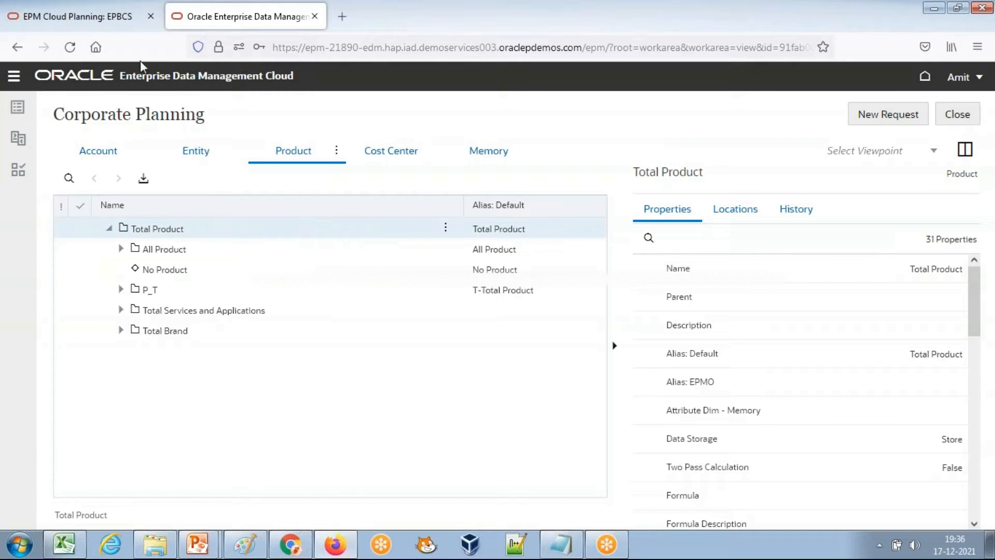
Switch to the EPBCS planning application in full screen and open its application overview with the dimension editor
left_click(111, 26)
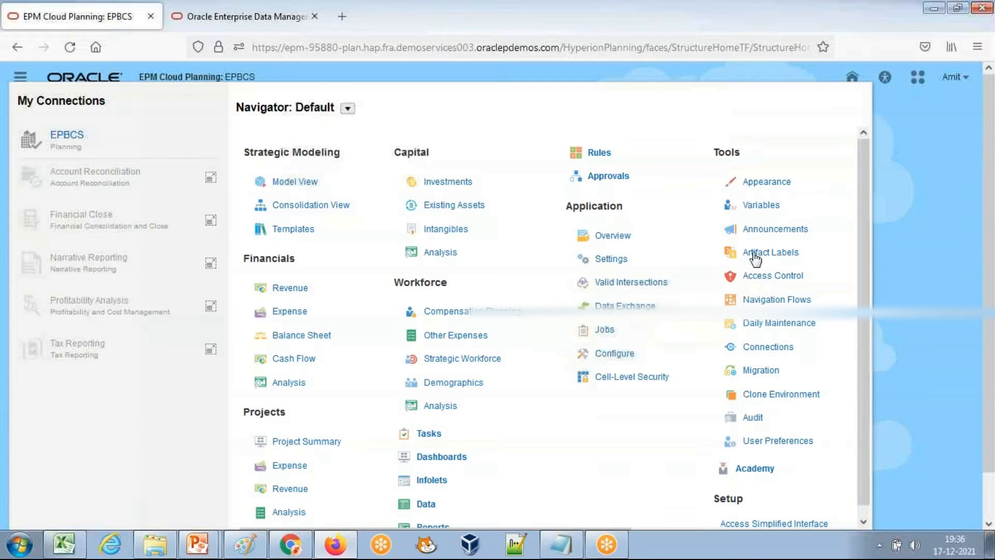
key("F11")
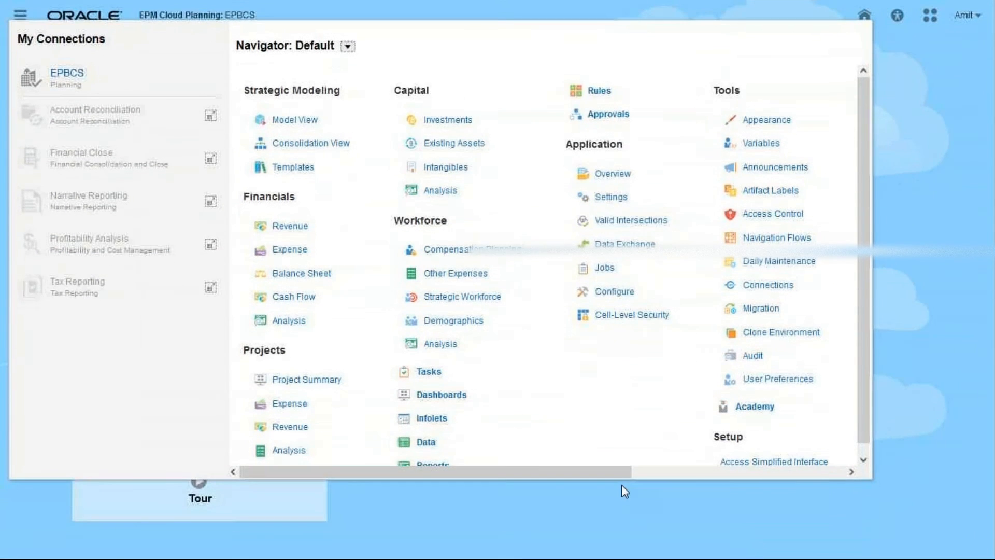
left_click_drag(620, 473, 813, 471)
left_click(652, 212)
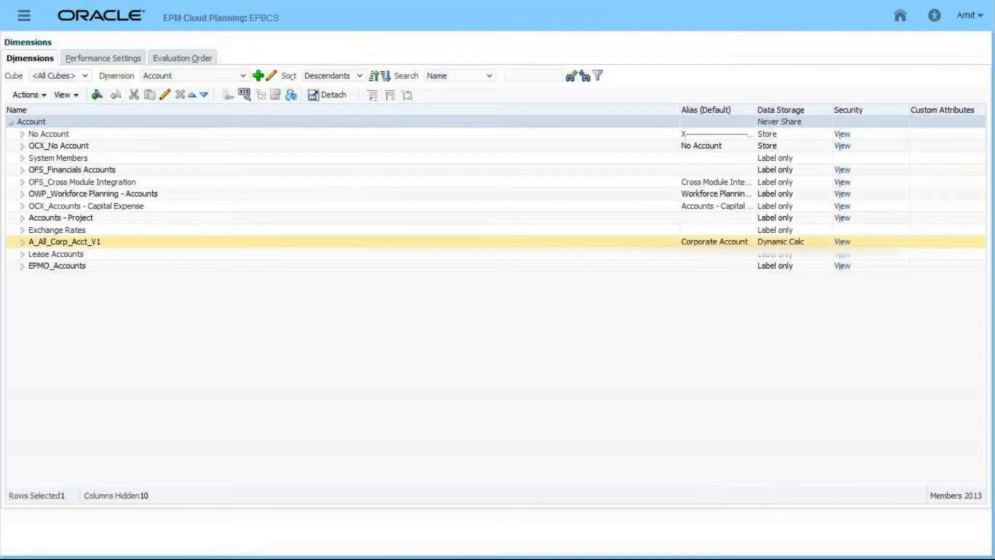
Show the Product dimension of the OEP_FS cube, expand Total Product, and leave full-screen view
left_click(68, 76)
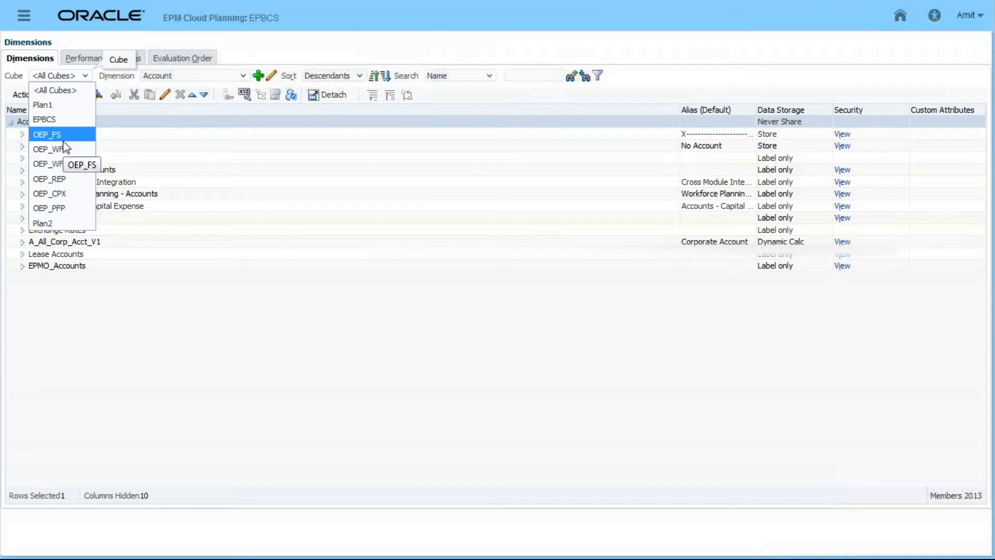
left_click(62, 133)
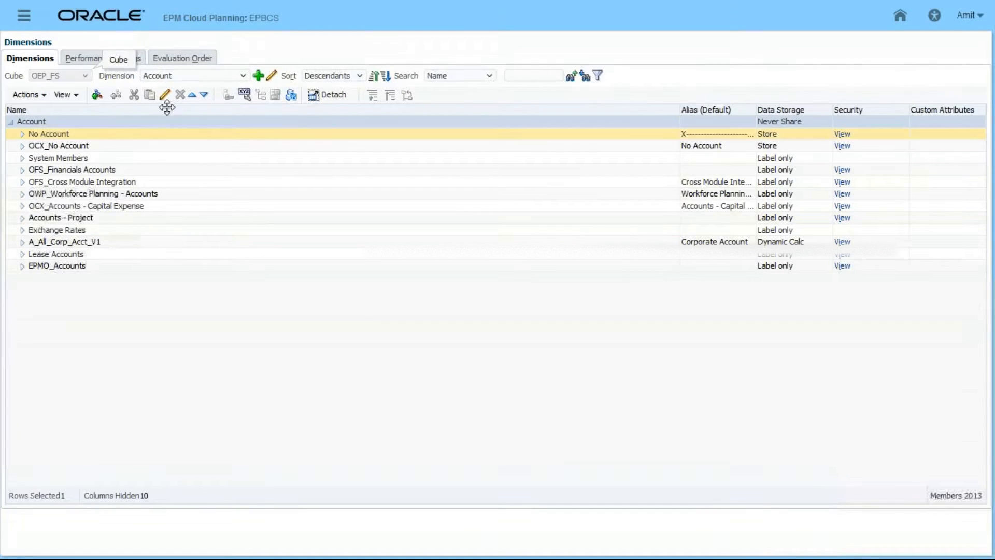
left_click(195, 76)
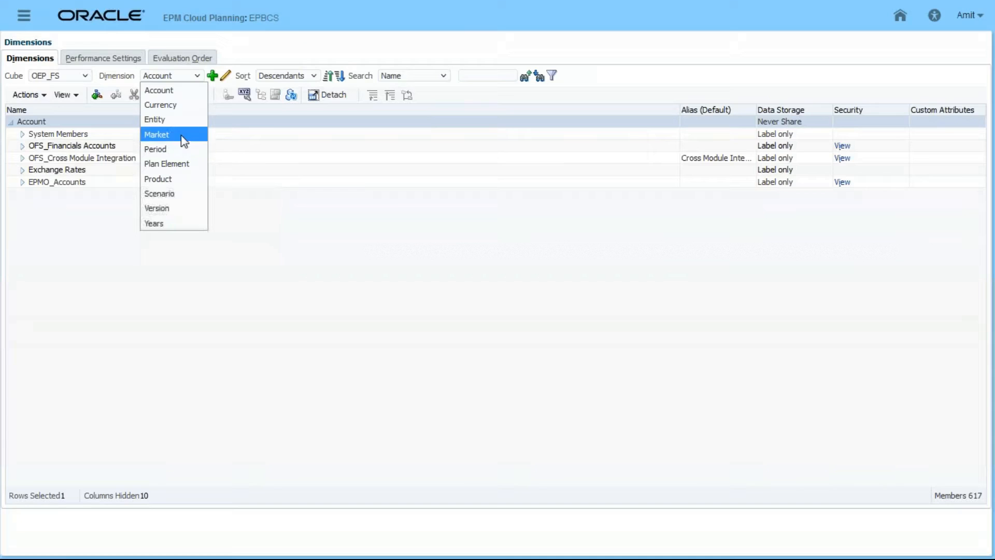
left_click(173, 180)
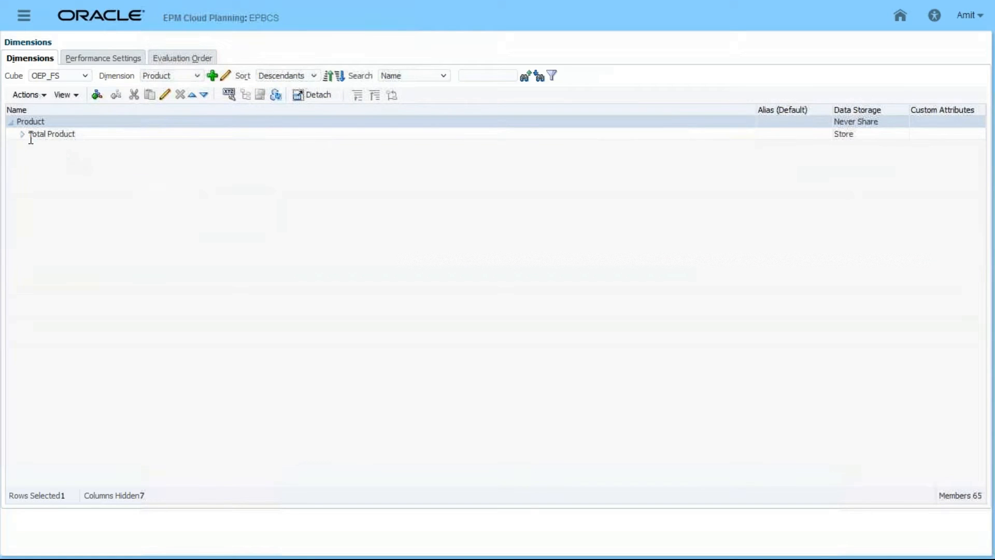
left_click(23, 134)
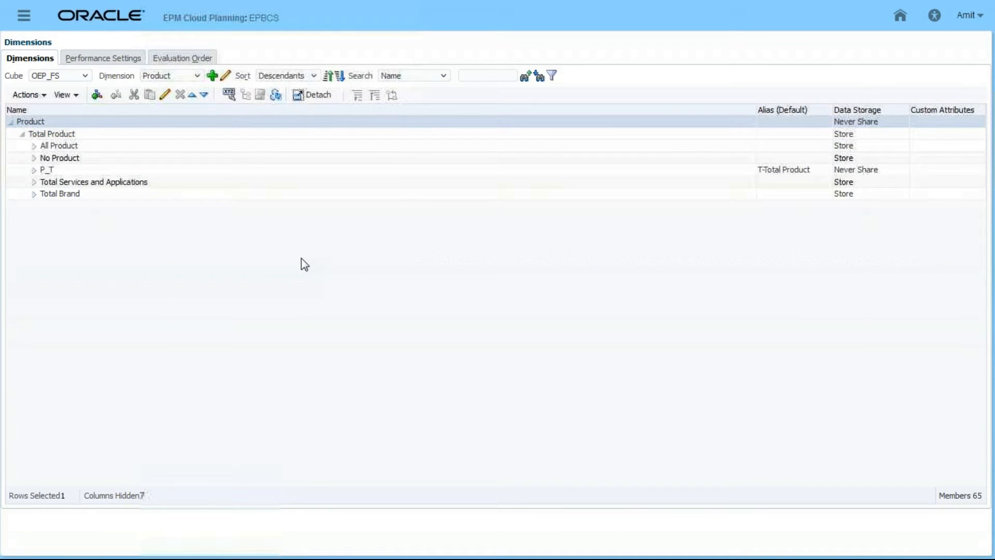
key("F11")
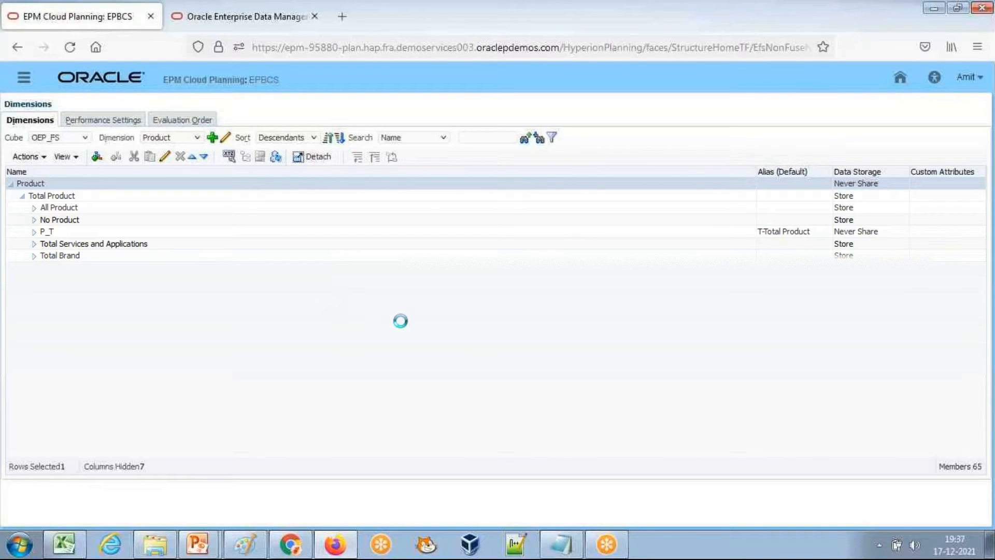
Switch to Notepad with SyncMetadata_Using_EPMAutomate.bat and review the encrypt command and its output file path
left_click(561, 544)
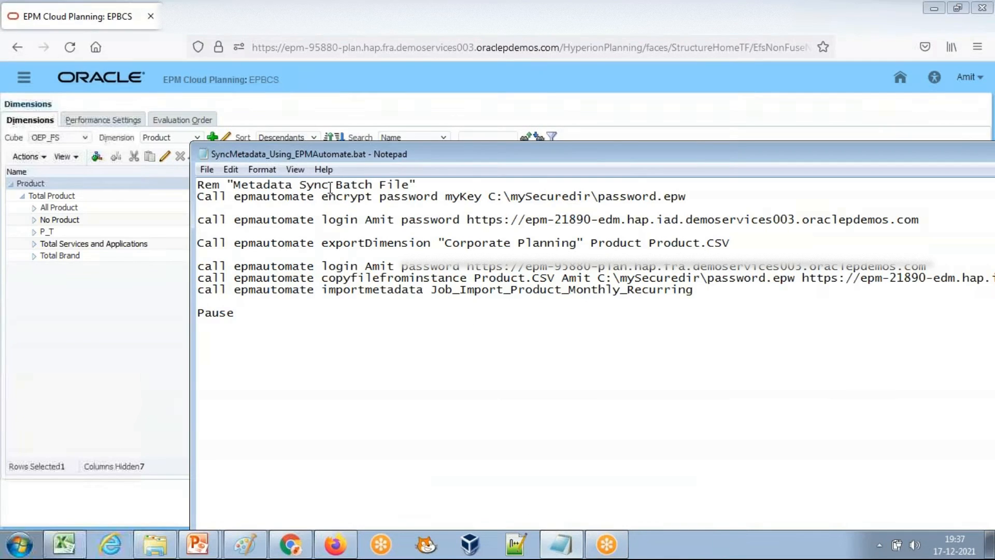
left_click_drag(694, 197, 192, 197)
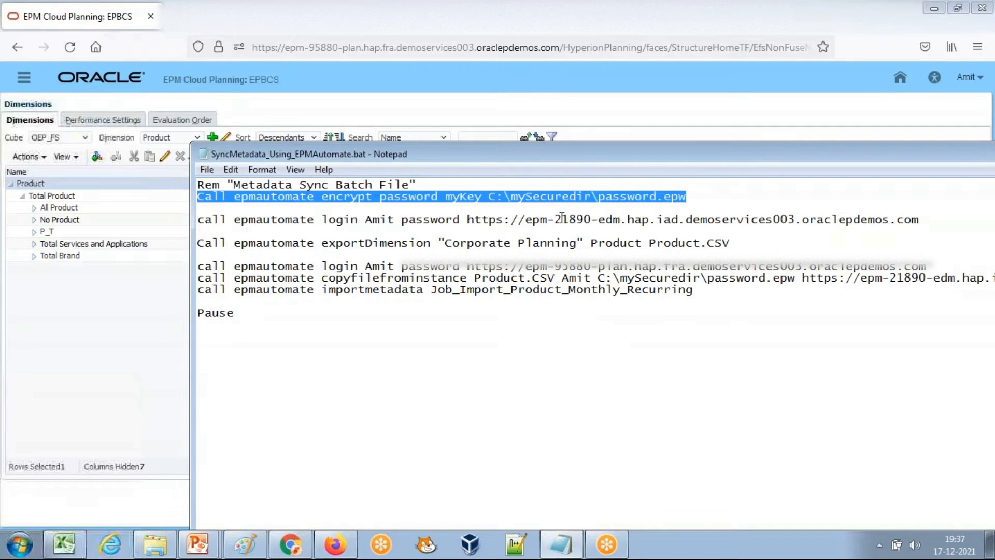
left_click(670, 197)
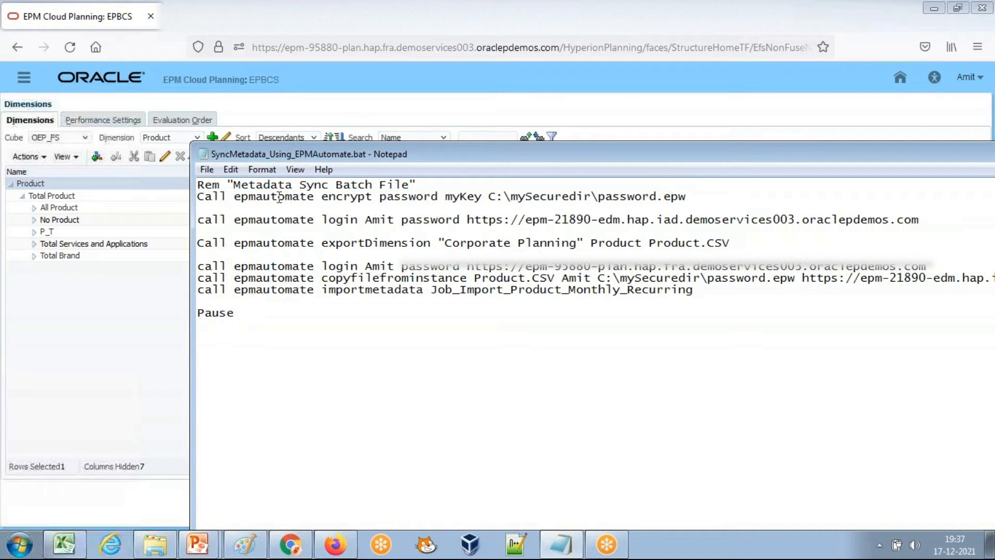
left_click(396, 198)
mouse_move(489, 197)
left_mouse_down()
mouse_move(697, 196)
mouse_move(490, 197)
left_mouse_up()
left_click(700, 196)
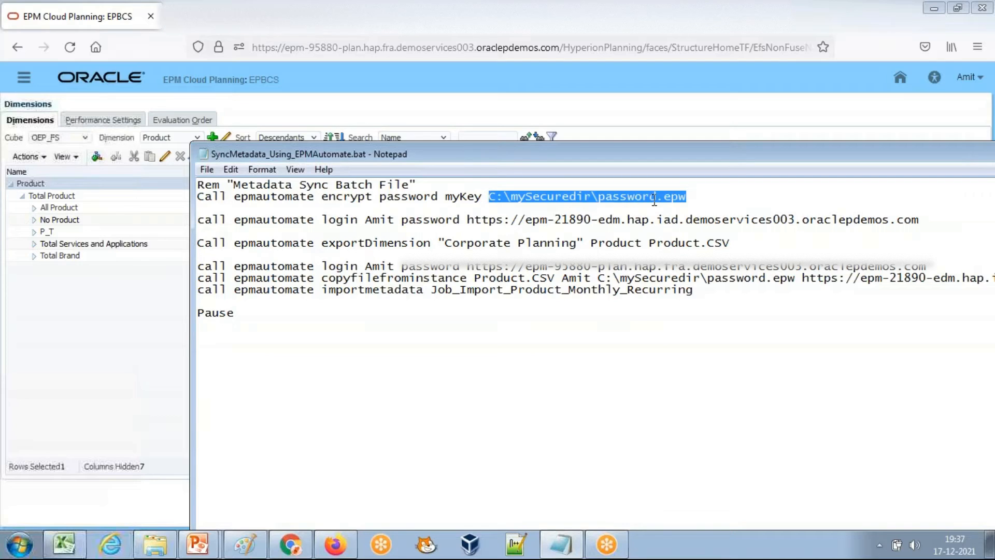
Copy the full epmautomate encrypt command line from the batch file
left_click(701, 196)
left_click(219, 204)
key("shift+Up")
key("ctrl+c")
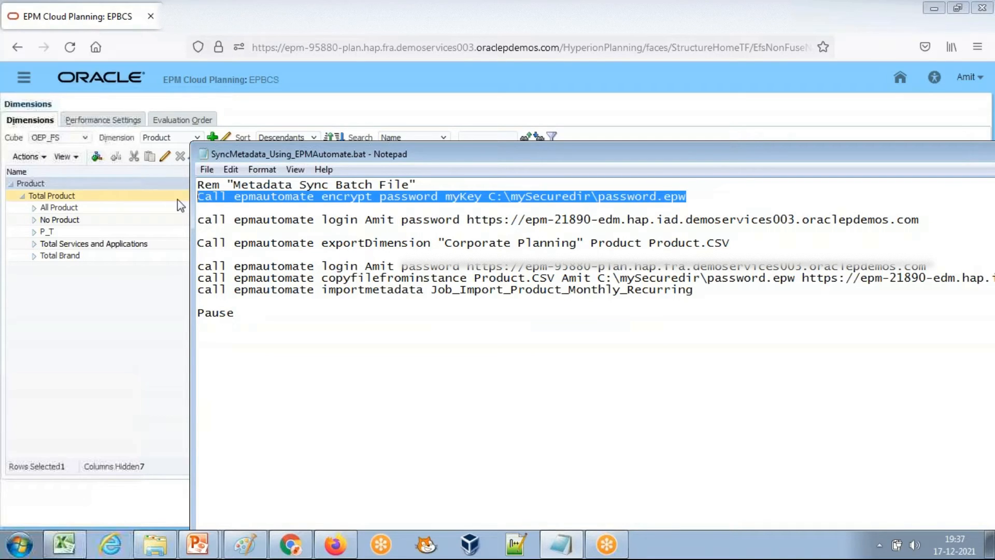
Open an administrator Command Prompt and run the copied encrypt command with the password and encryption key, outputting to C:\mySecuredir\password.epw
left_click(20, 544)
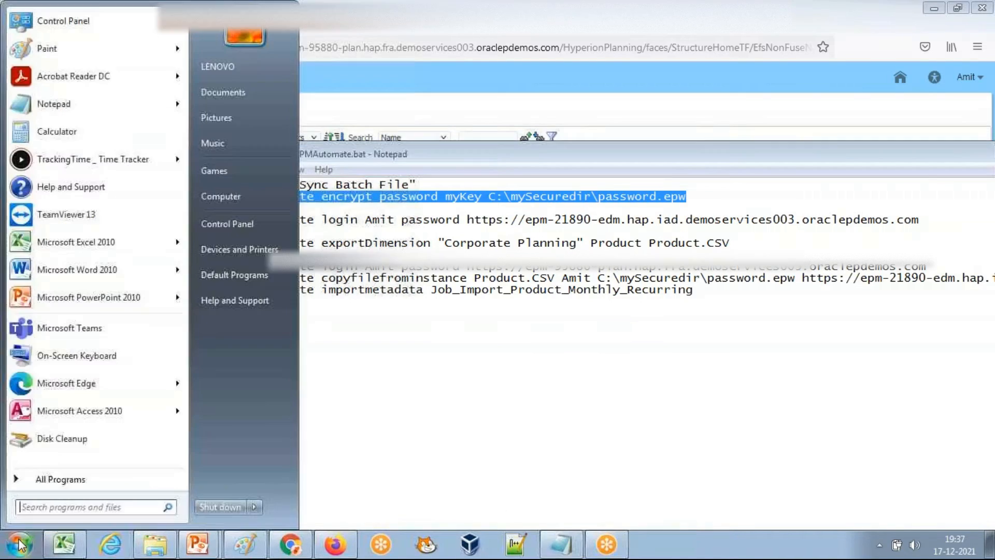
type("cmd")
key("ctrl+shift+Return")
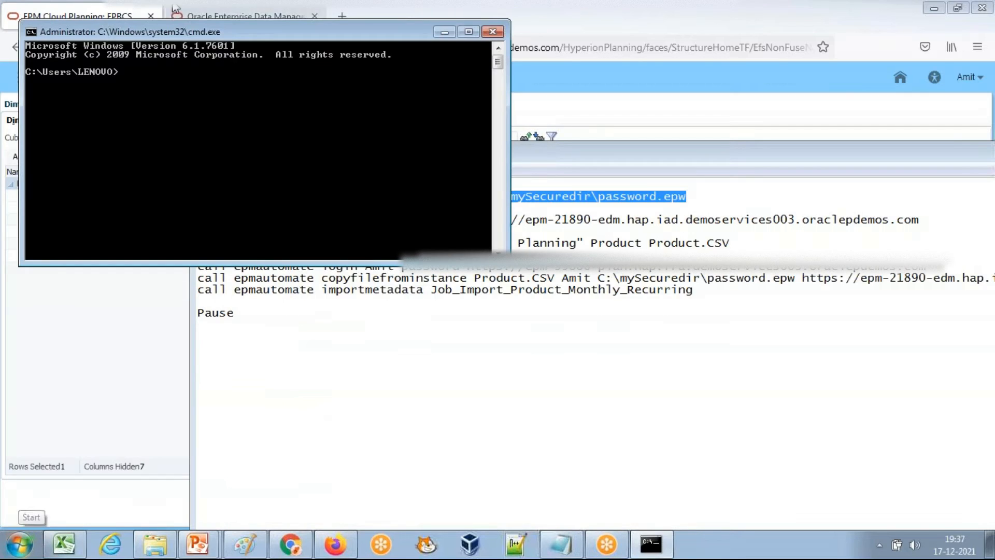
left_click_drag(160, 30, 422, 188)
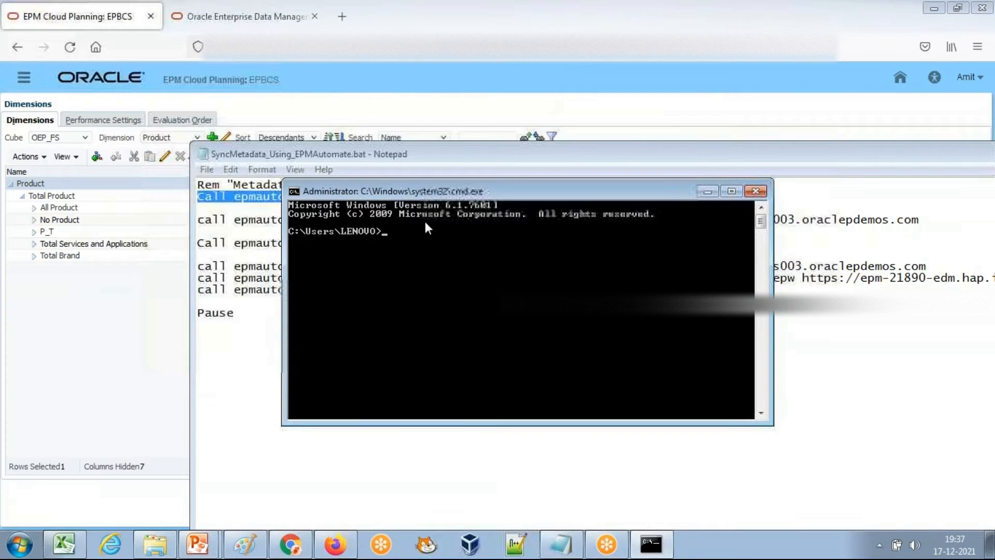
right_click(442, 251)
key("Return")
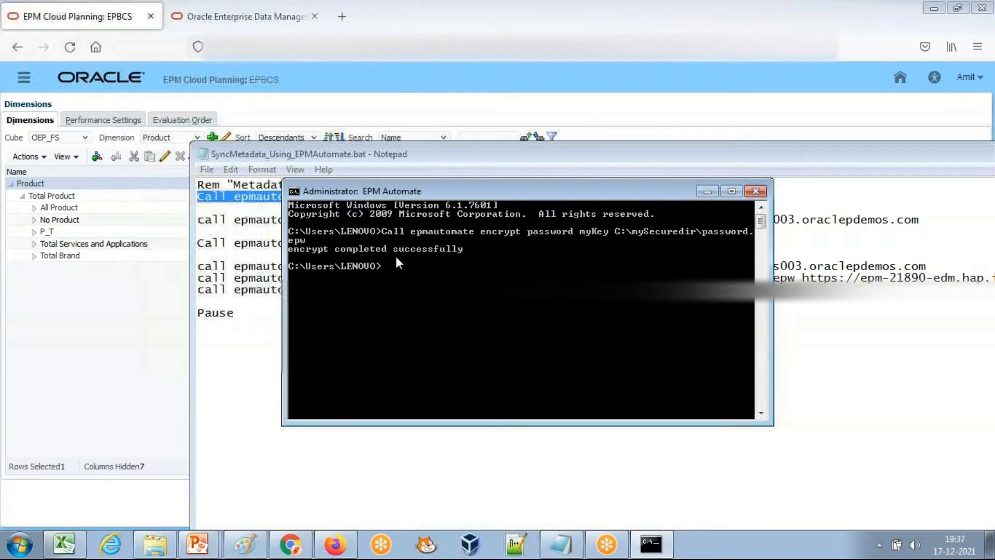
left_click_drag(554, 190, 610, 259)
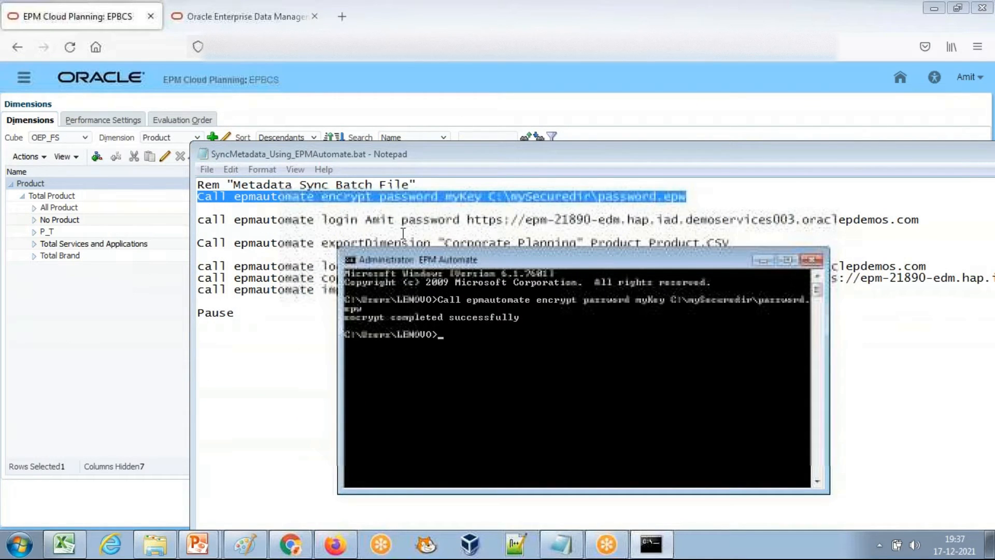
left_click(286, 223)
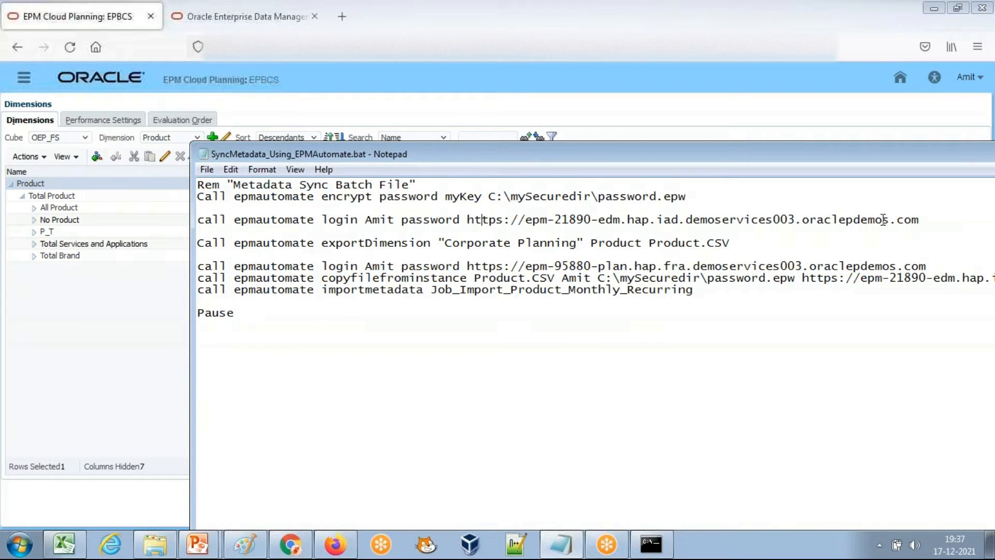
left_click_drag(920, 219, 178, 227)
key("ctrl+c")
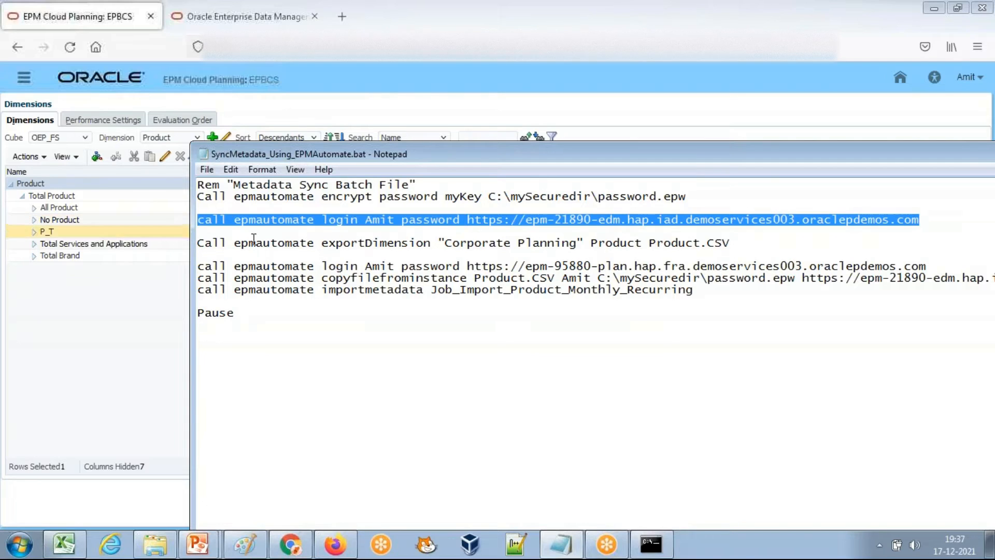
left_click(651, 544)
right_click(516, 379)
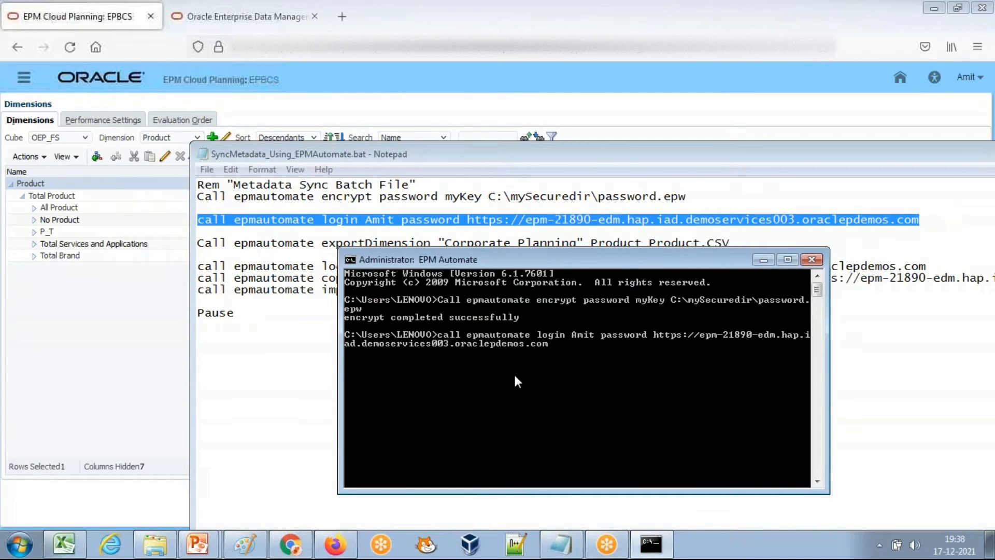
key("Return")
Copy the exportDimension command from the batch file and run it to export the "Corporate Planning" Product dimension to Product.CSV
left_click(312, 249)
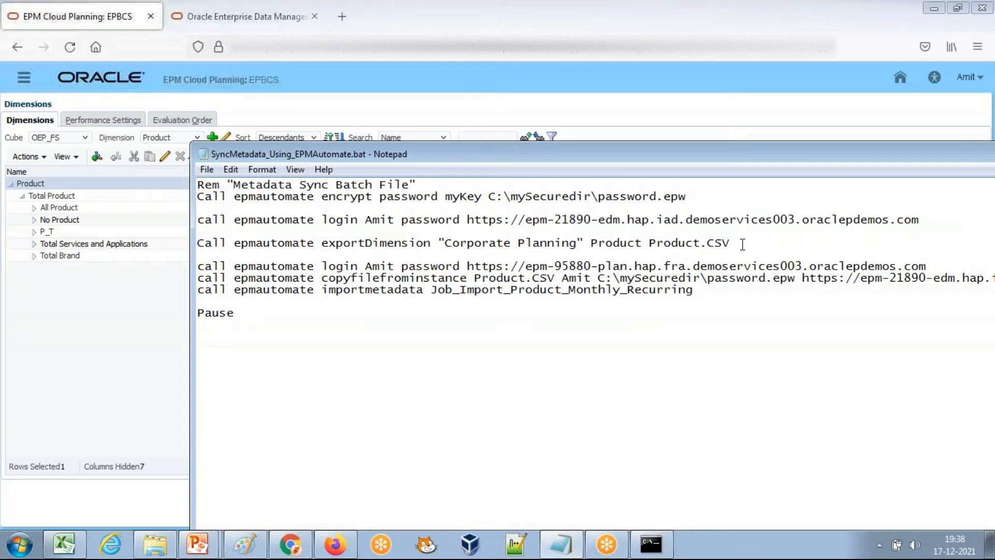
left_click_drag(732, 242, 176, 250)
key("ctrl+c")
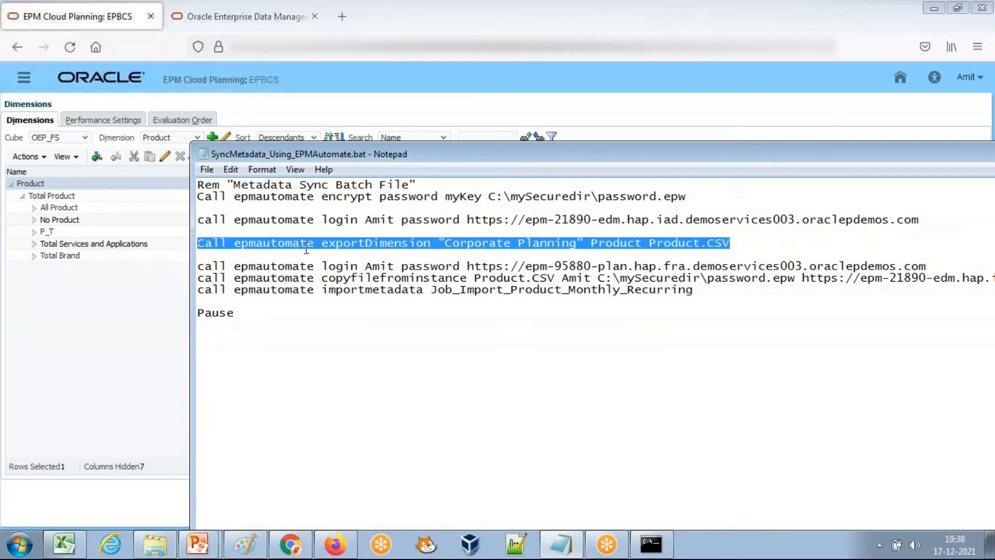
left_click(657, 545)
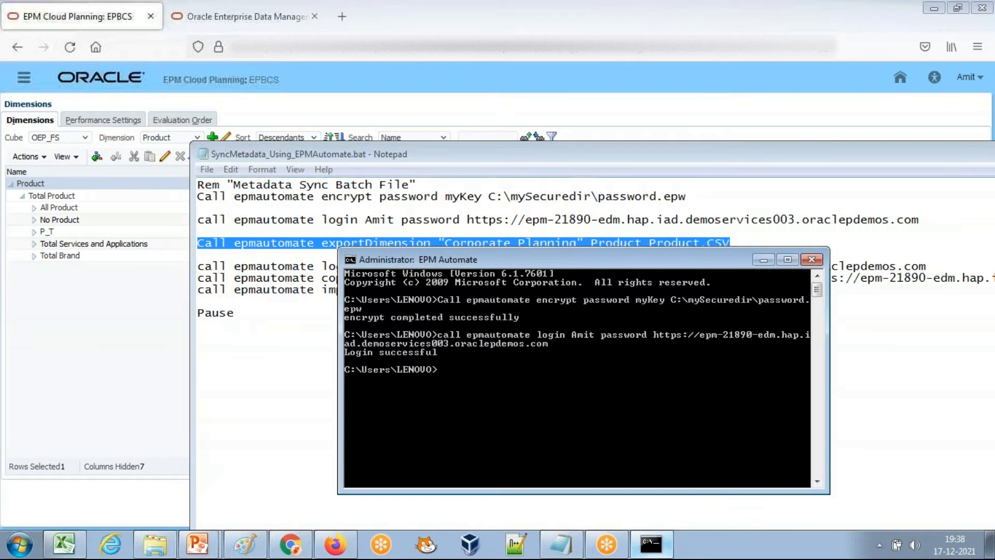
right_click(447, 374)
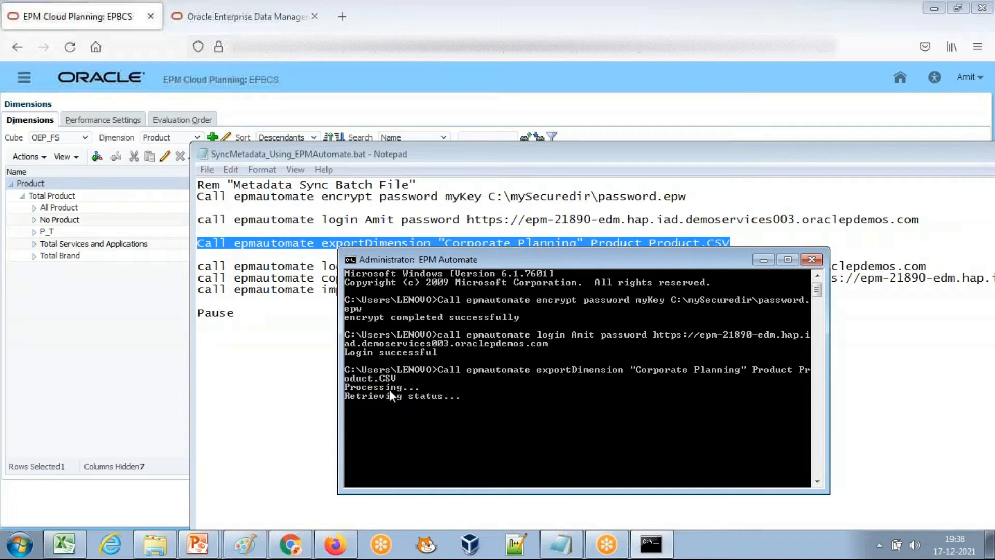
List the files stored on the logged-in instance with EPM Automate and reposition the console window
type("epmautomate")
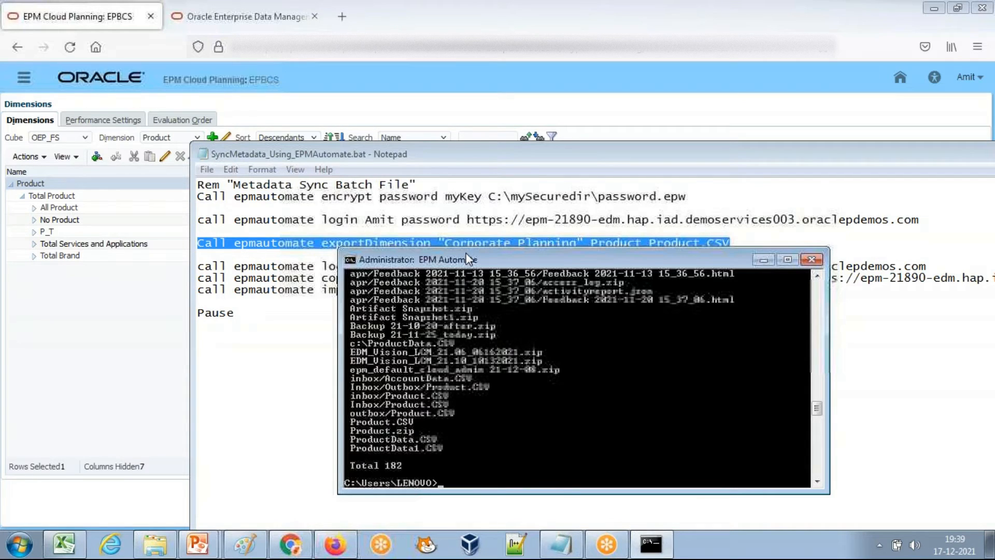
left_click_drag(469, 258, 473, 276)
Download Product.CSV from the logged-in instance with the EPM Automate downloadfile command
type("epmautomate")
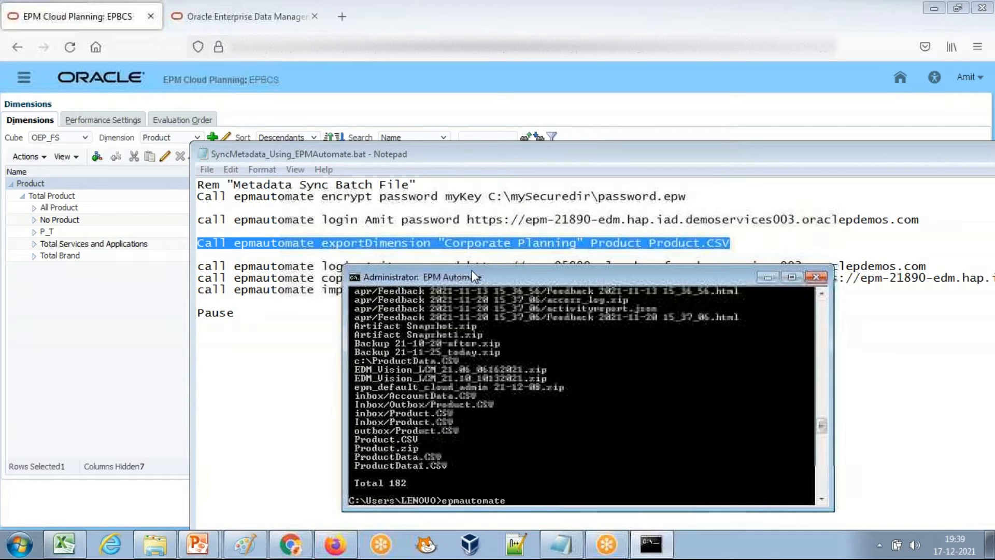
type(" downloadfile")
double_click(730, 243)
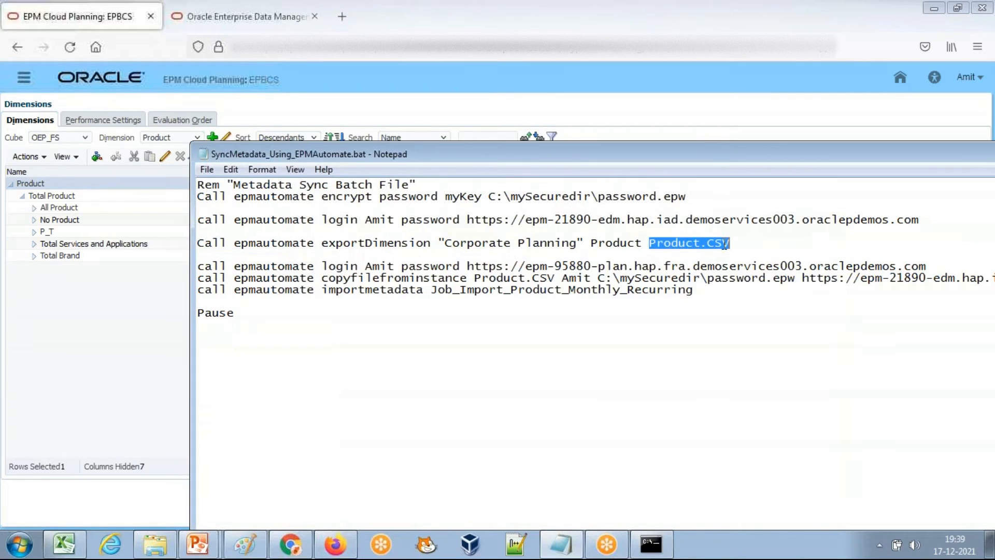
key("alt+Tab")
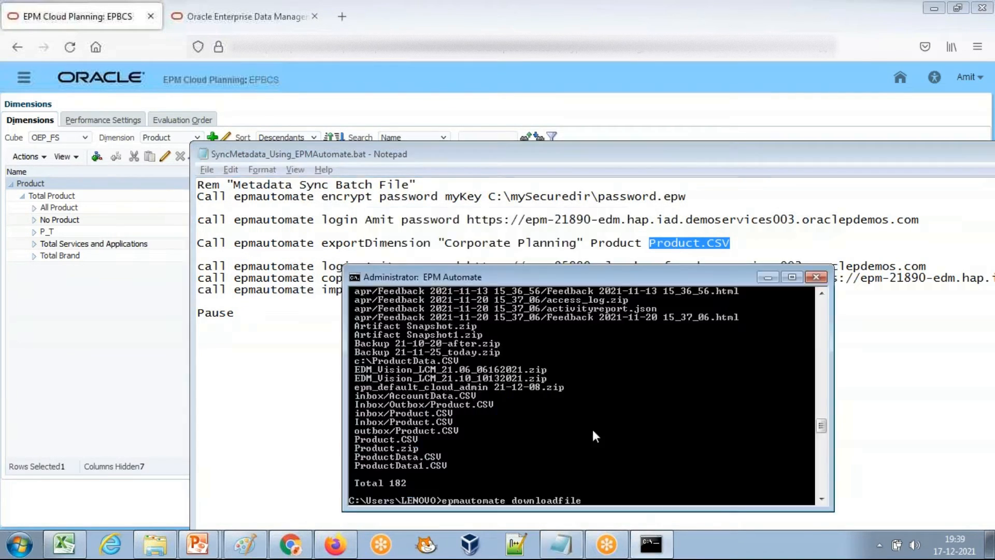
right_click(609, 463)
key("Return")
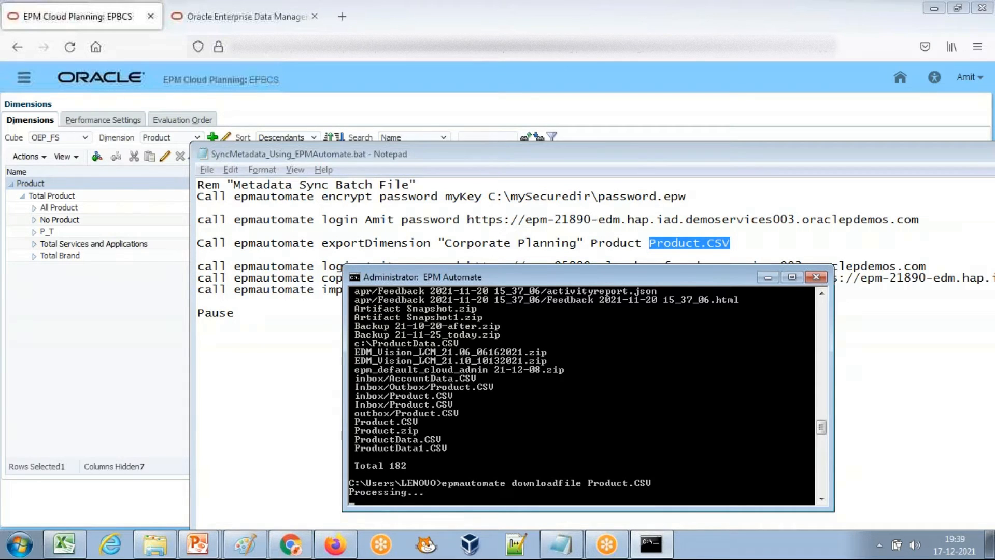
Browse to the LENOVO user folder on the C: drive, open the downloaded Product.CSV in Excel to review its contents, and close it
left_click(154, 544)
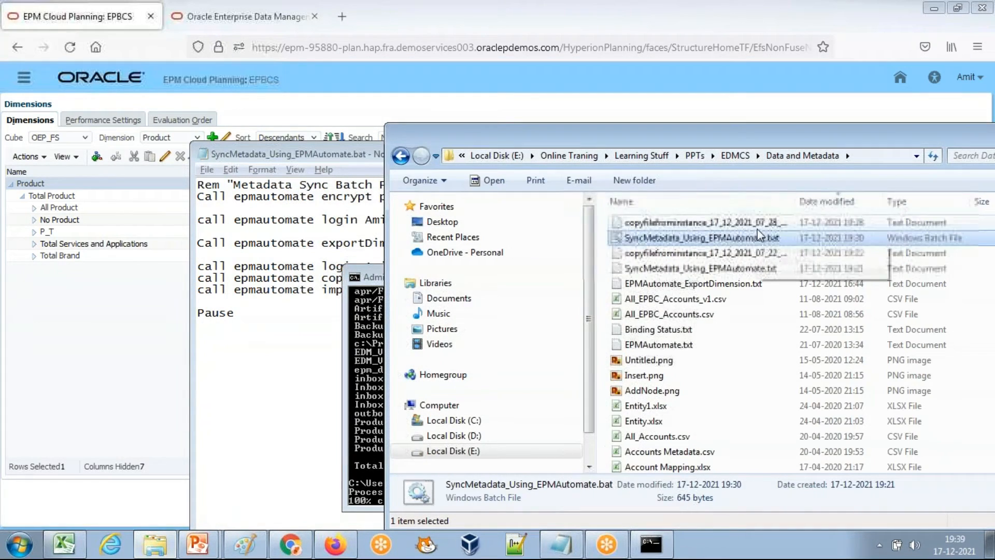
left_click_drag(559, 141, 690, 116)
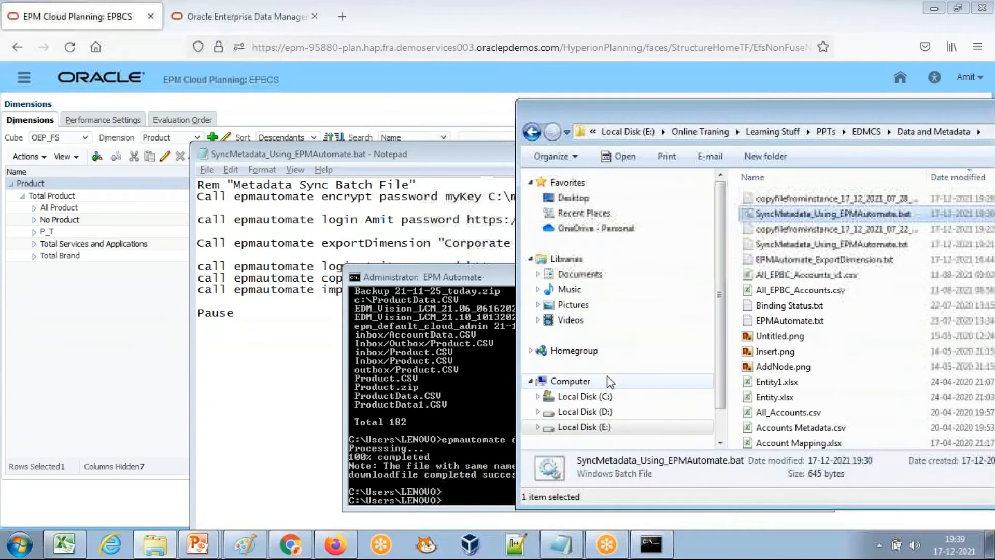
left_click(584, 396)
left_click(887, 250)
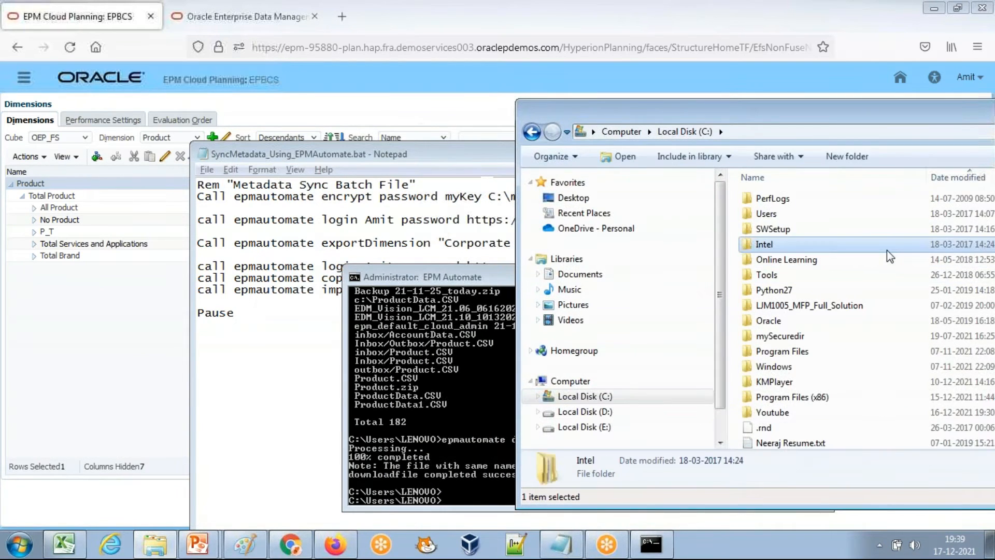
key("Up")
key("Down")
key("Down")
key("Up")
key("Return")
key("Up")
key("Up")
key("Up")
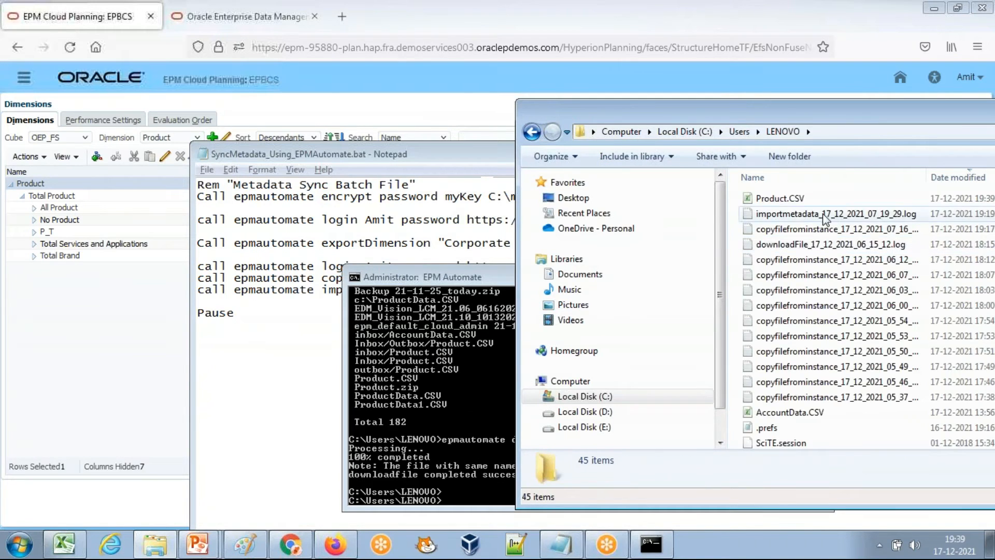
key("Return")
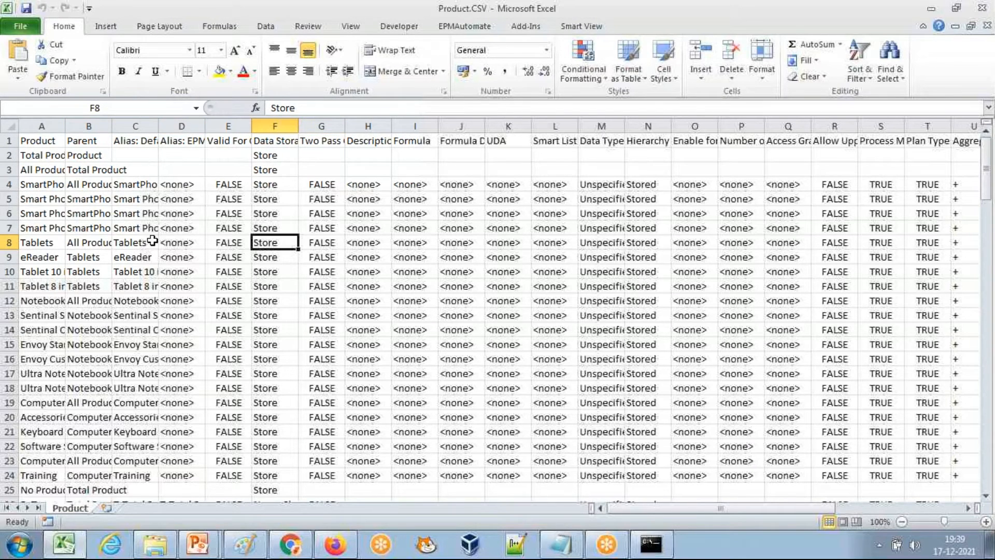
key("ctrl+w")
key("alt+Tab")
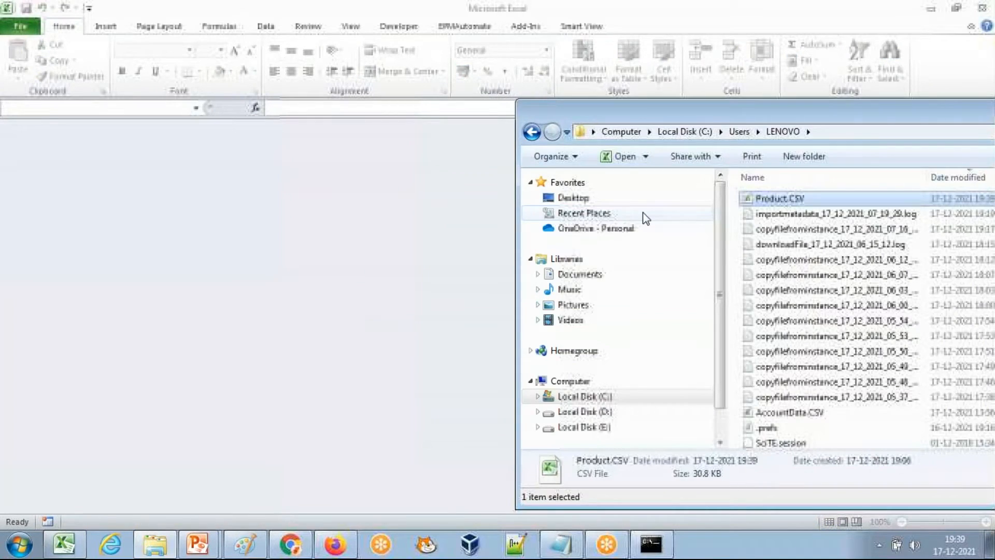
key("alt+Tab")
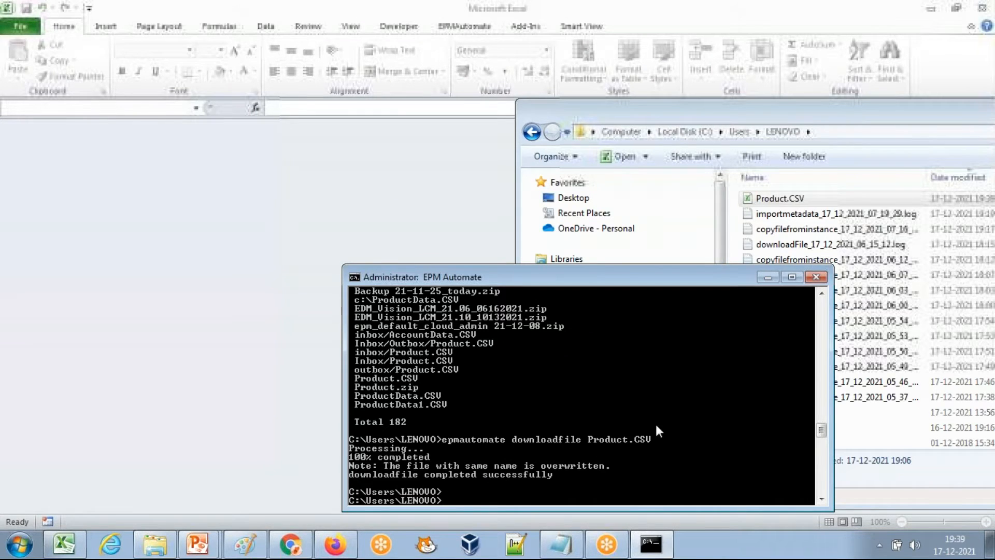
left_click(652, 544)
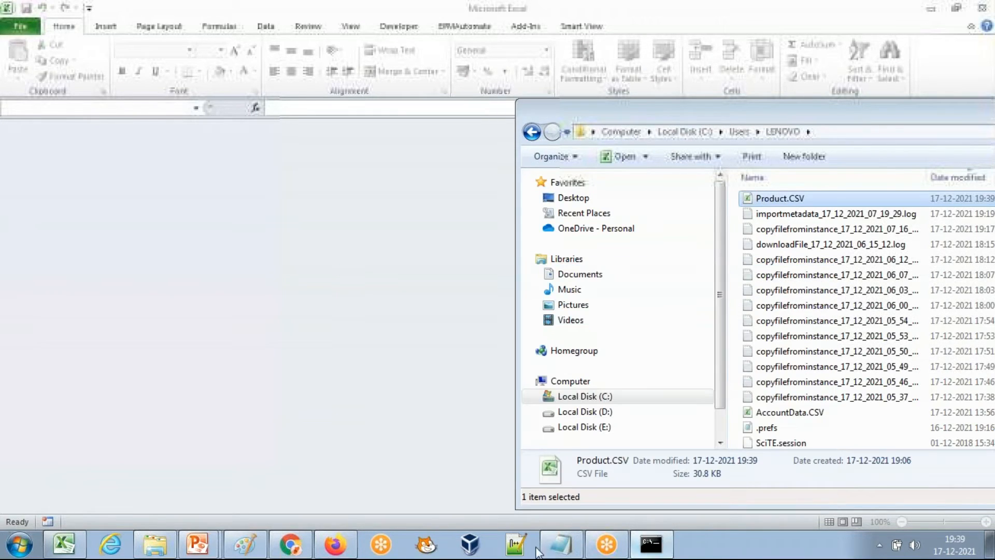
left_click(560, 545)
left_click(339, 299)
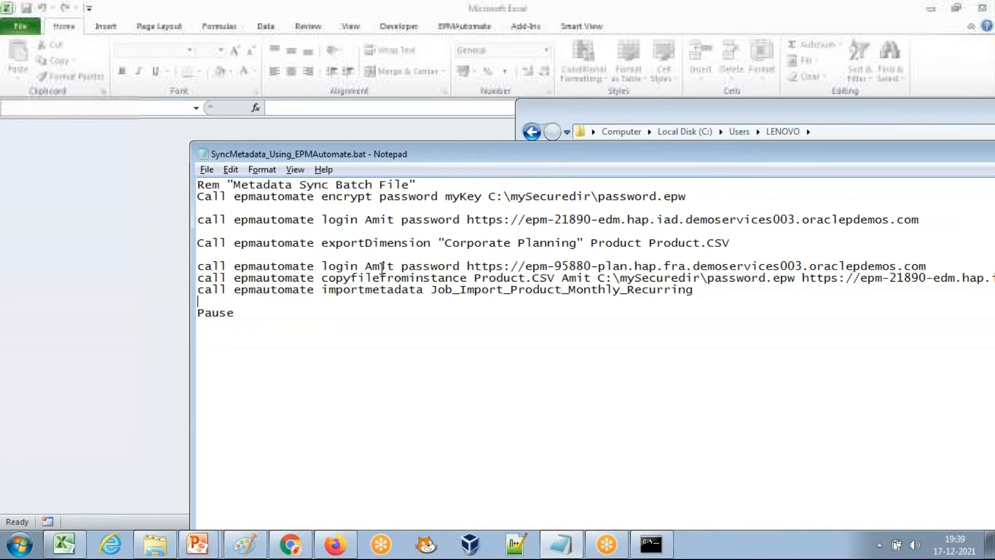
key("shift+Up")
key("ctrl+c")
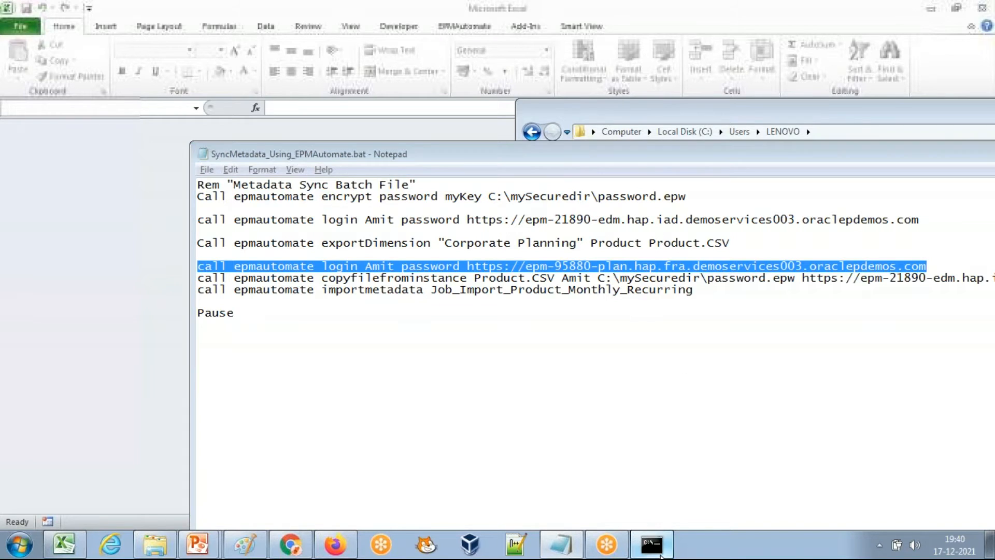
left_click(650, 544)
right_click(581, 411)
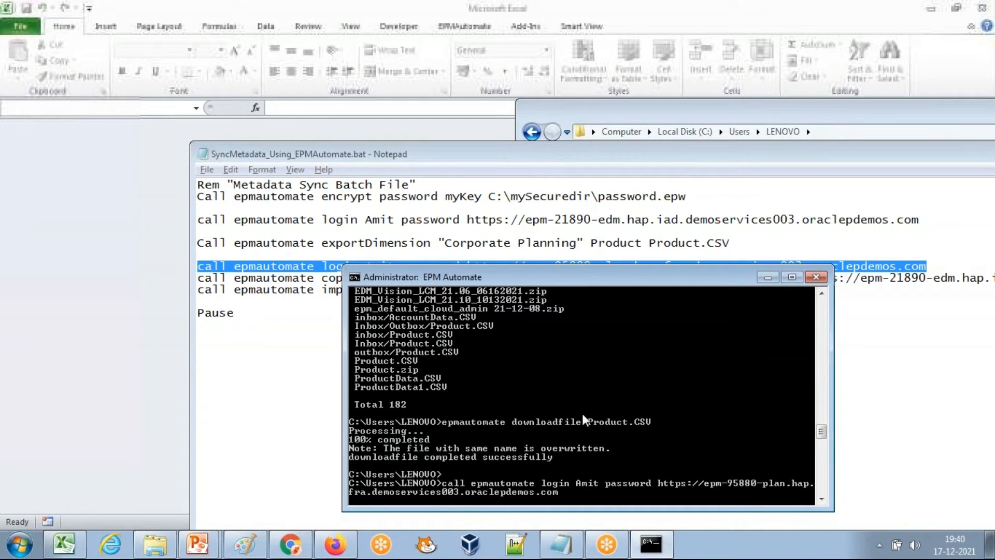
left_click_drag(524, 281, 523, 318)
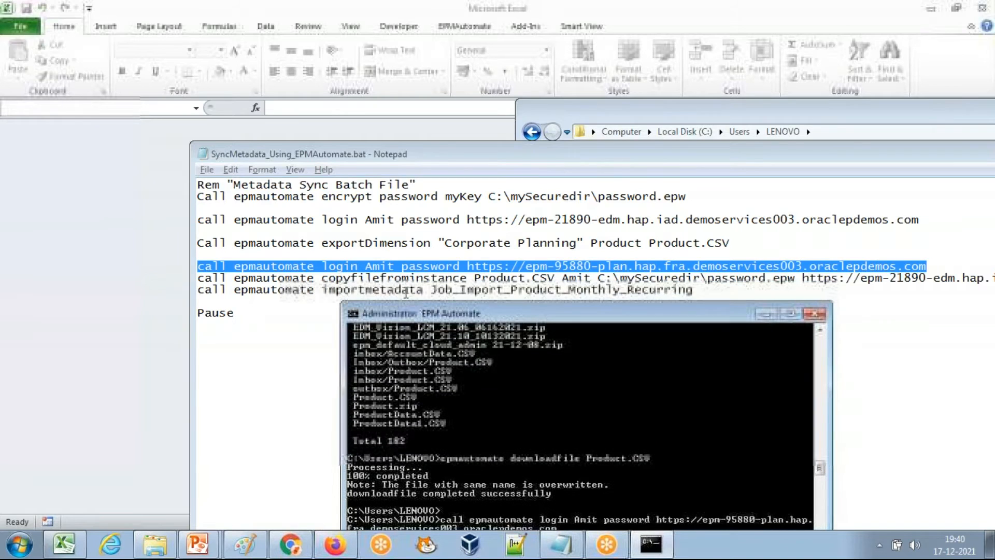
Examine the copyfilefrominstance command's parameters in the batch file, from the source file name to the target file name
left_click(321, 280)
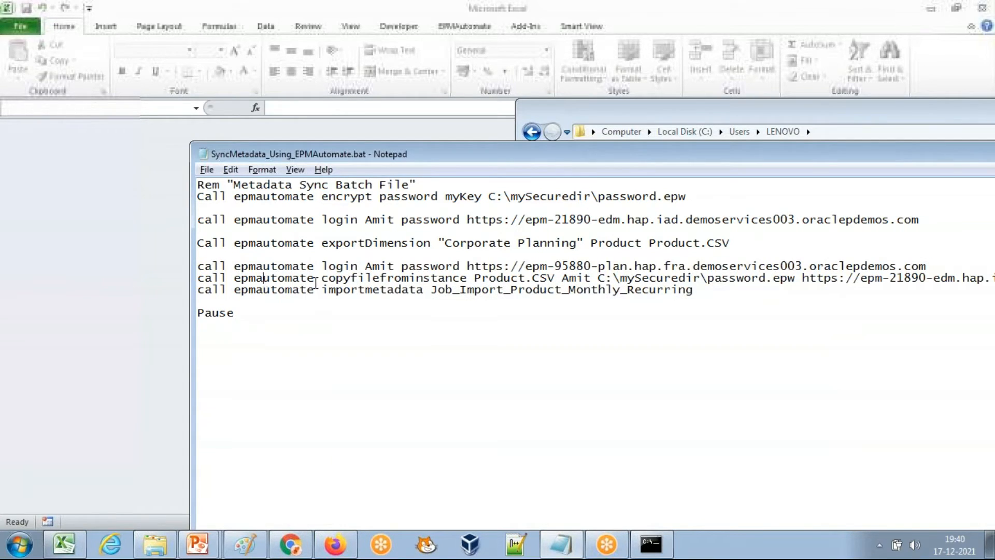
left_click_drag(323, 280, 557, 278)
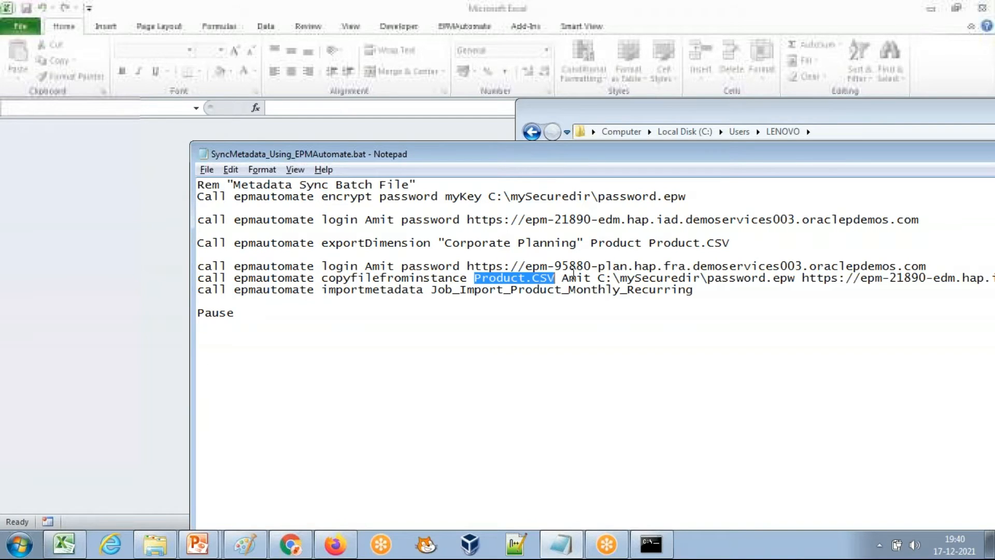
left_click(577, 278)
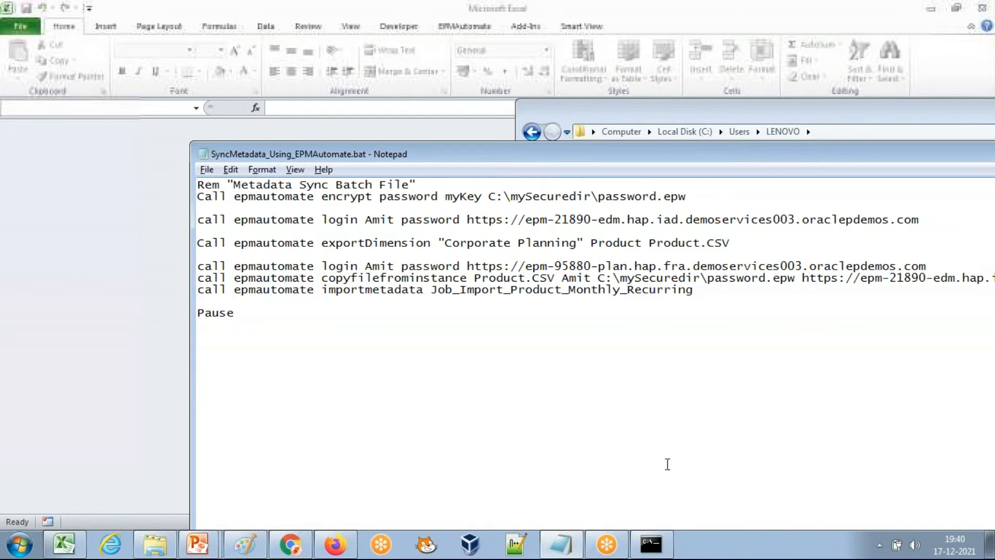
left_click_drag(564, 158, 402, 83)
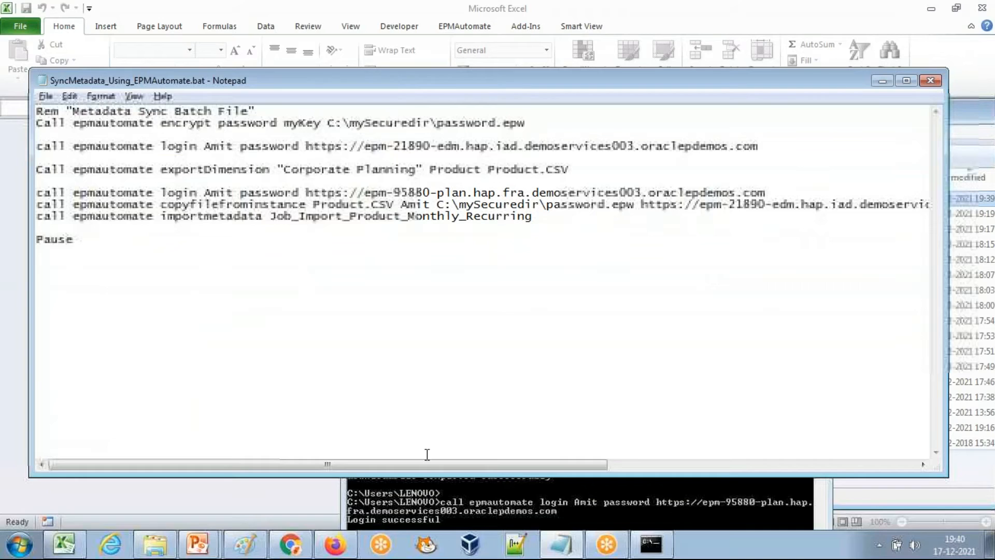
left_click_drag(437, 461, 732, 461)
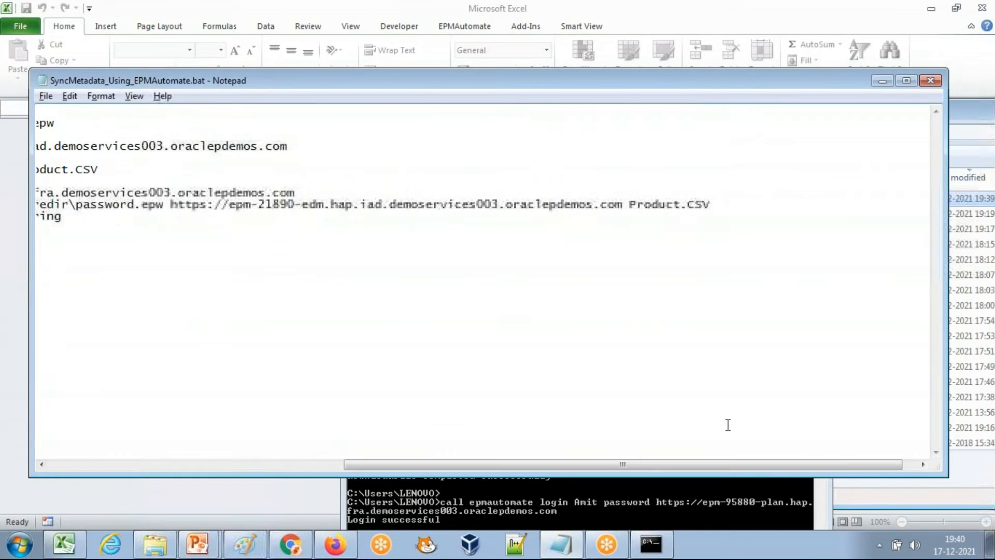
left_click_drag(711, 203, 633, 211)
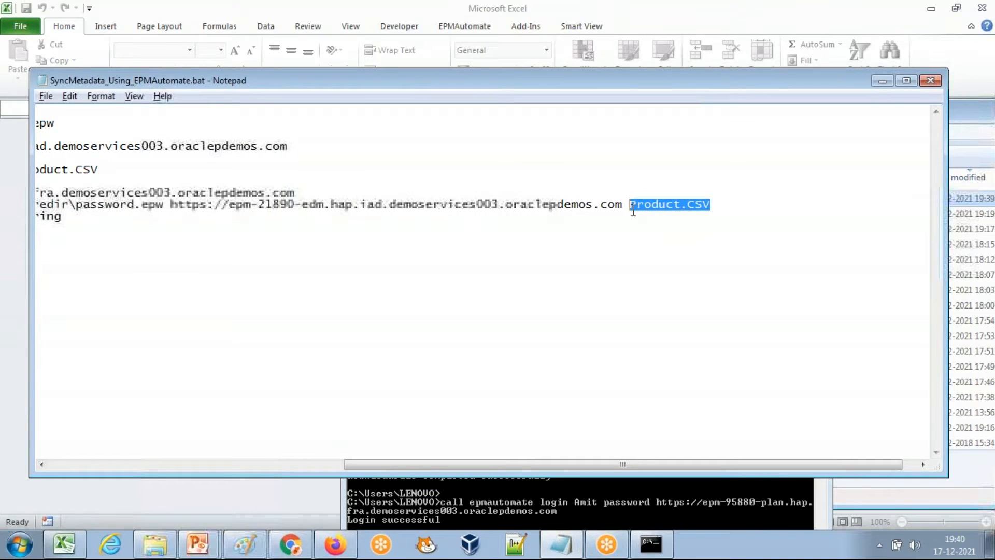
left_click(674, 207)
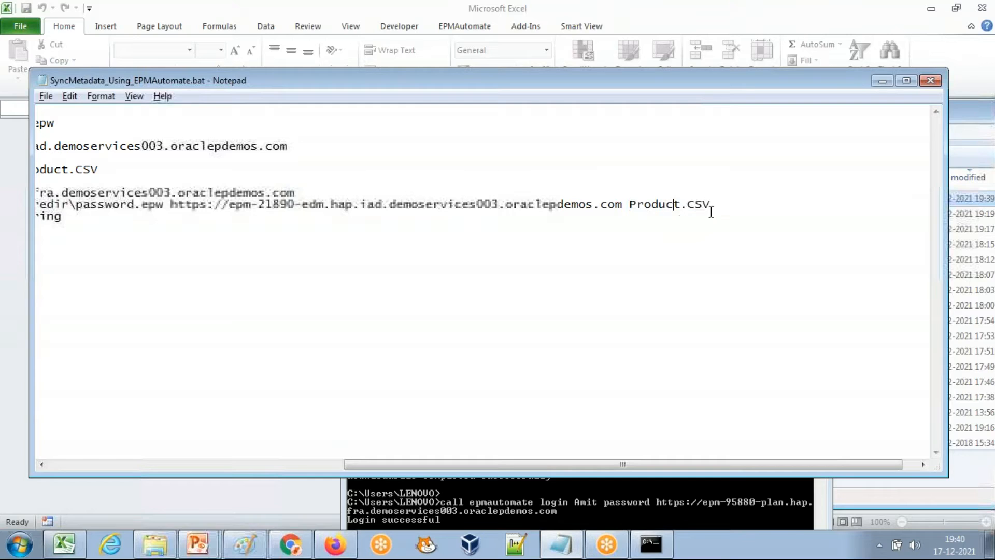
Switch to EPM Cloud Planning in the browser and open the application overview's Inbox/Outbox Explorer to check the stored files
left_click(335, 544)
left_click(232, 19)
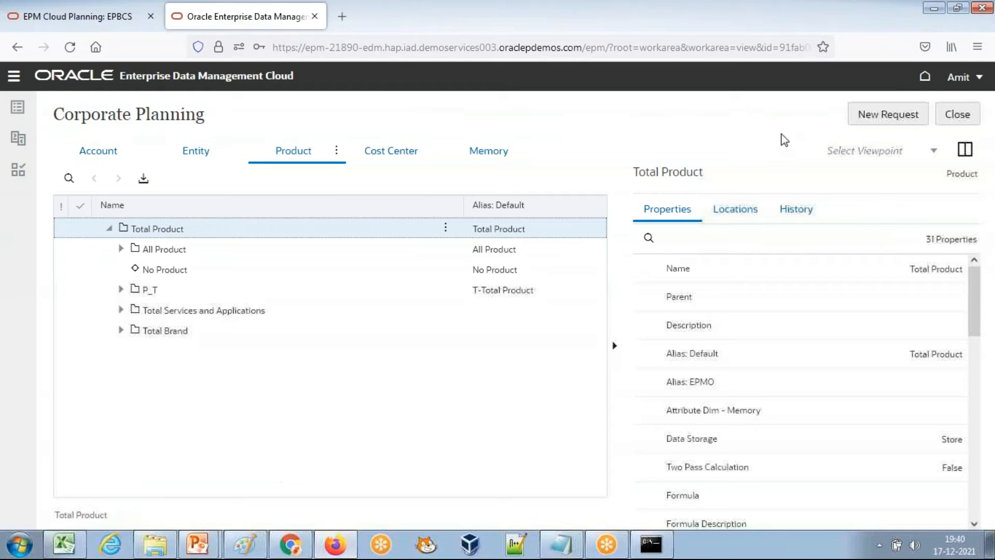
left_click(92, 17)
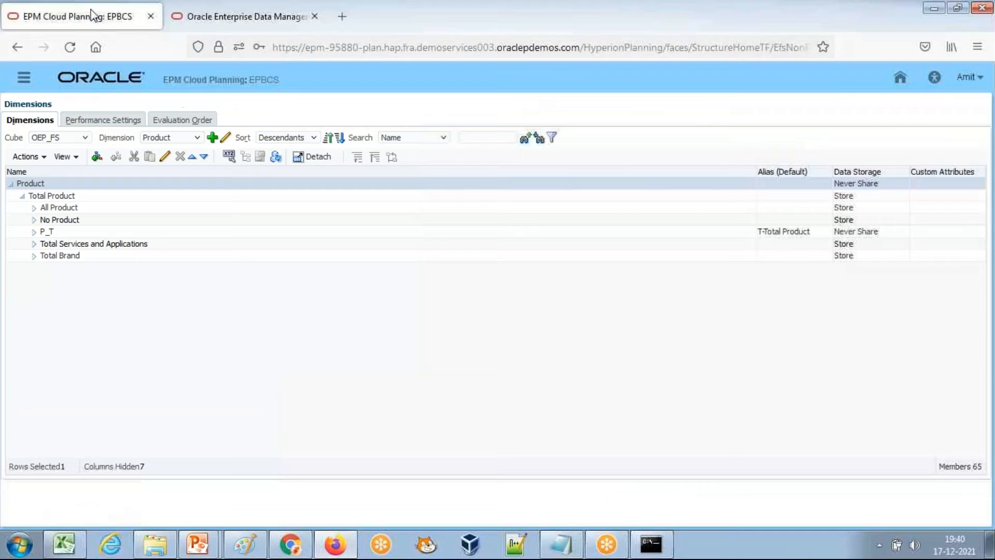
left_click(900, 77)
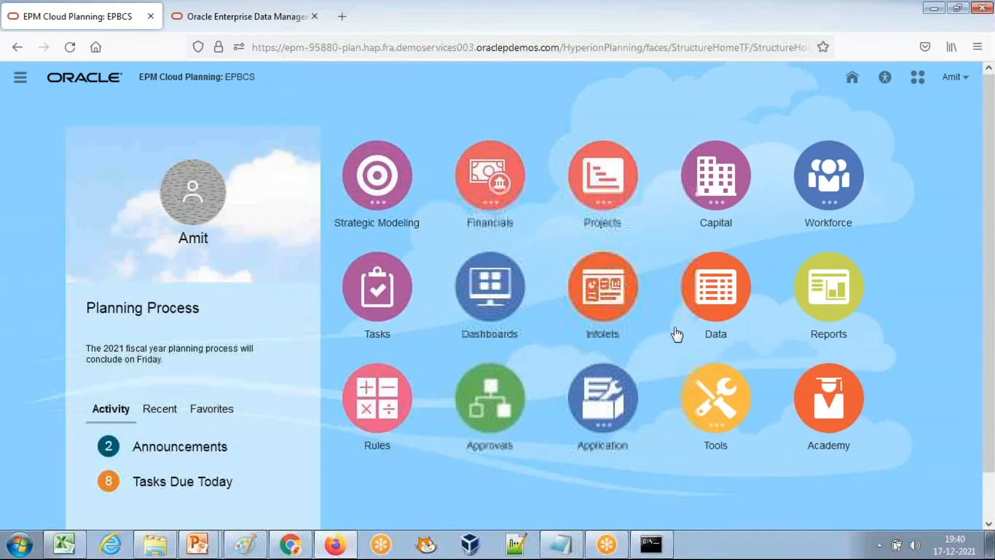
left_click(594, 408)
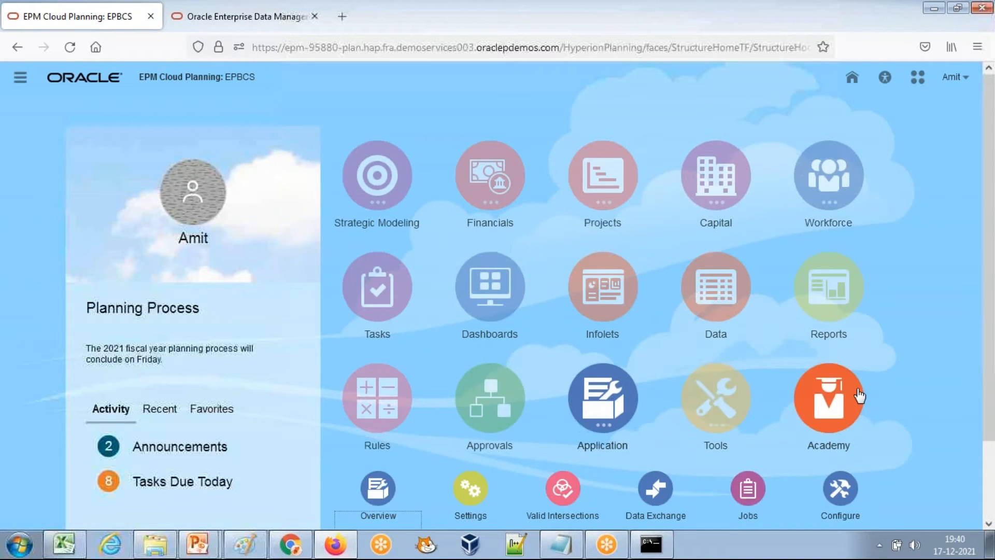
scroll(855, 395, "down", 2)
left_click(371, 419)
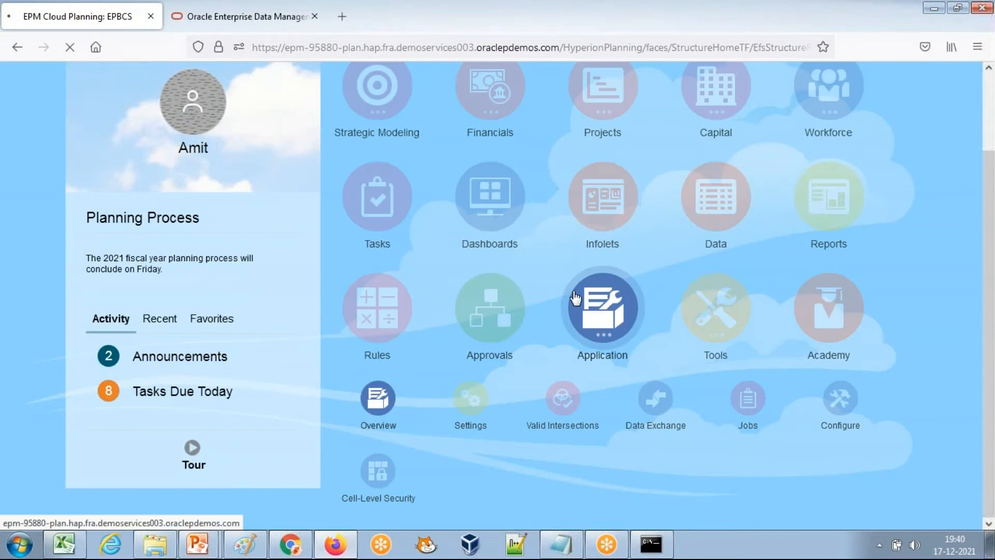
left_click(961, 208)
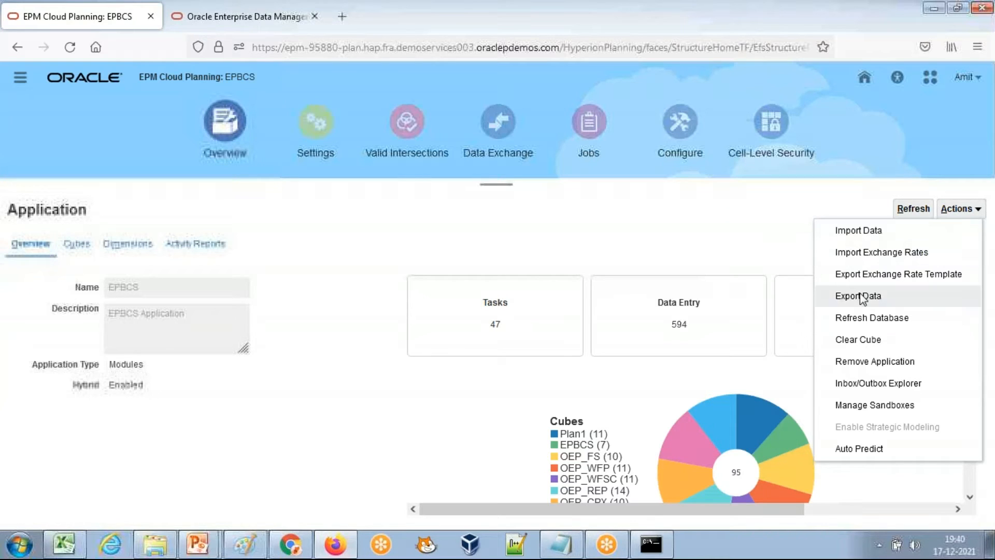
left_click(864, 383)
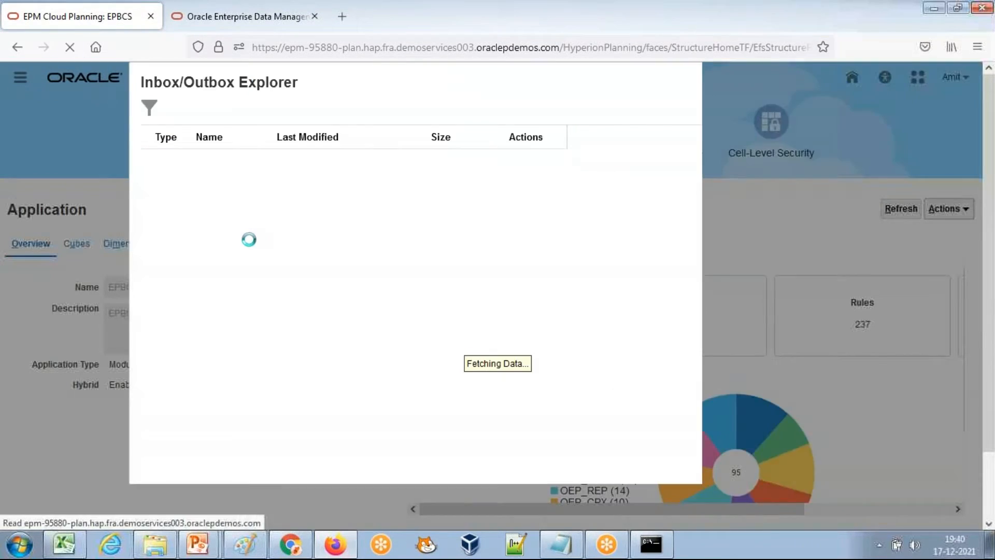
Copy the batch file's complete copyfilefrominstance command for Product.CSV and run it in the EPM Automate command window
left_click(649, 552)
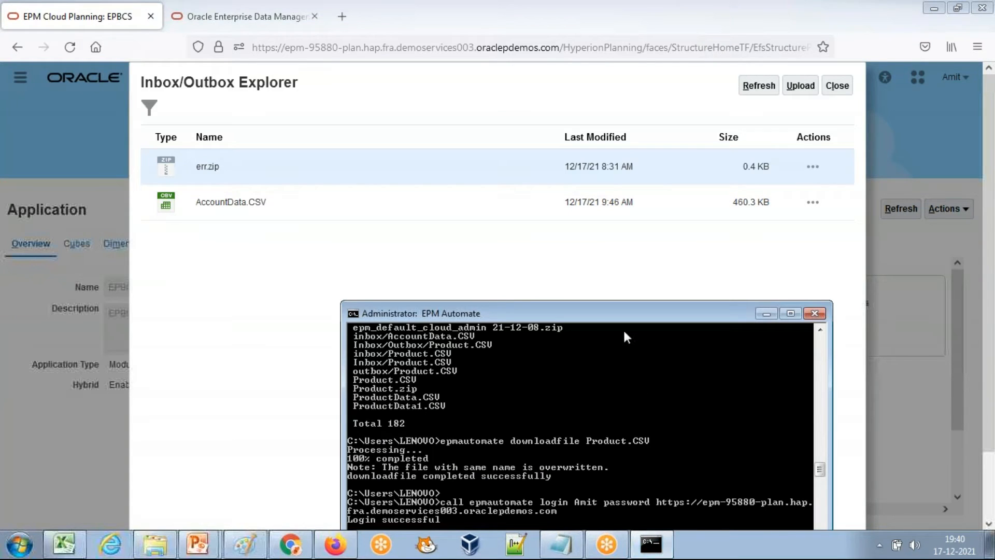
left_click_drag(623, 319, 638, 234)
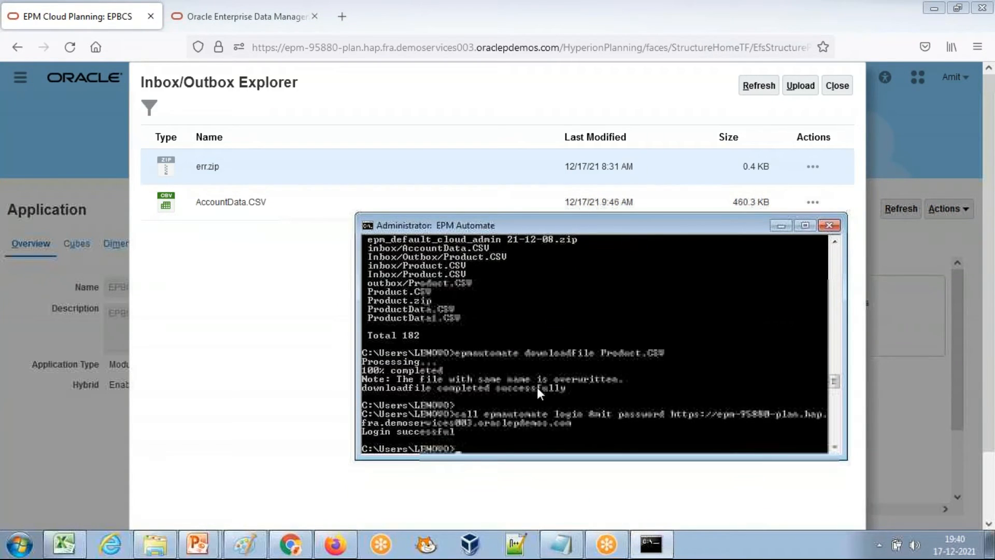
left_click(574, 543)
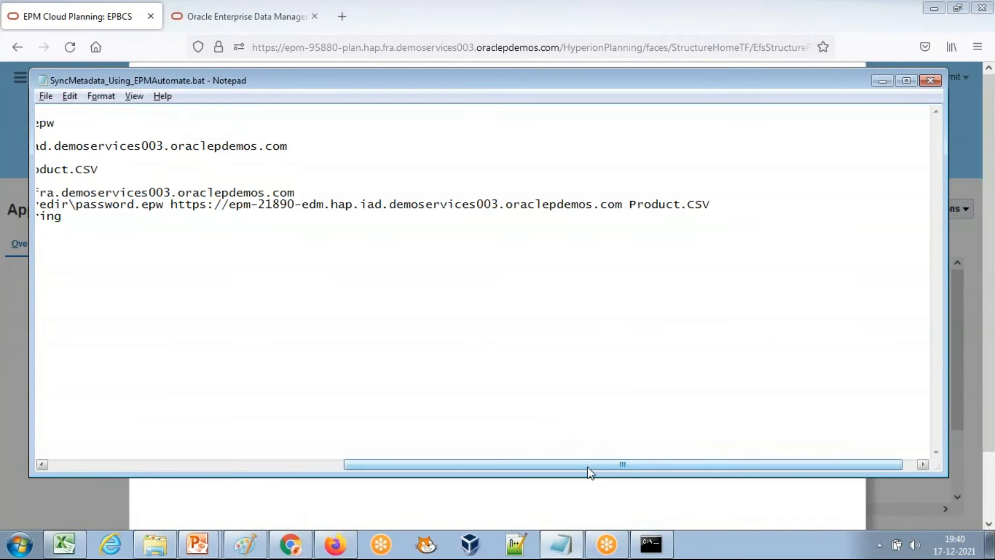
left_click_drag(585, 469, 290, 467)
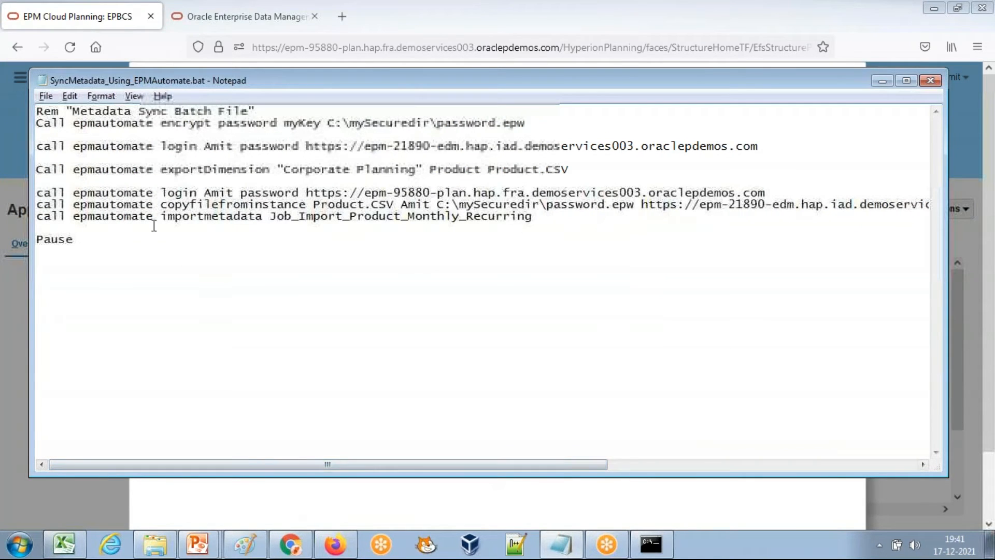
left_click(50, 203)
key("shift+End")
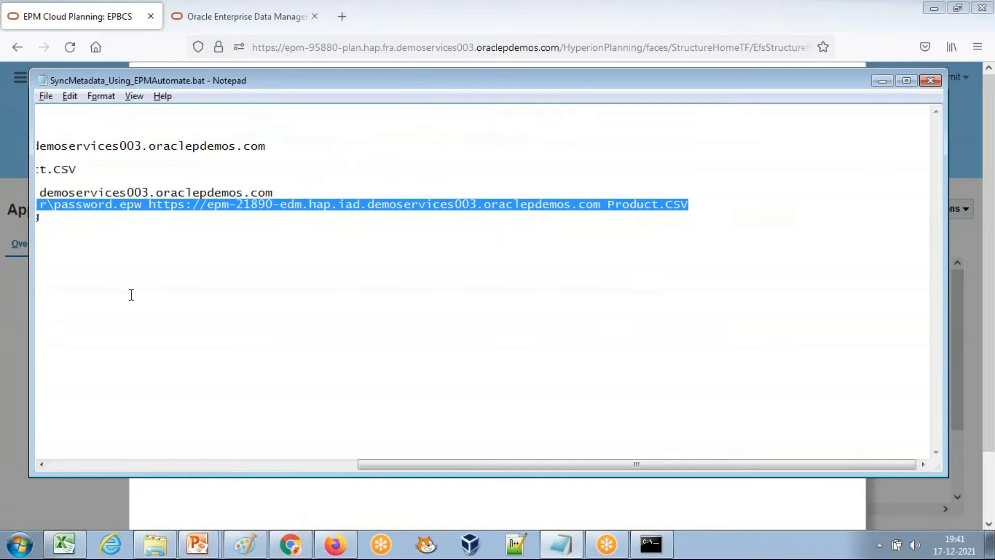
left_click(651, 544)
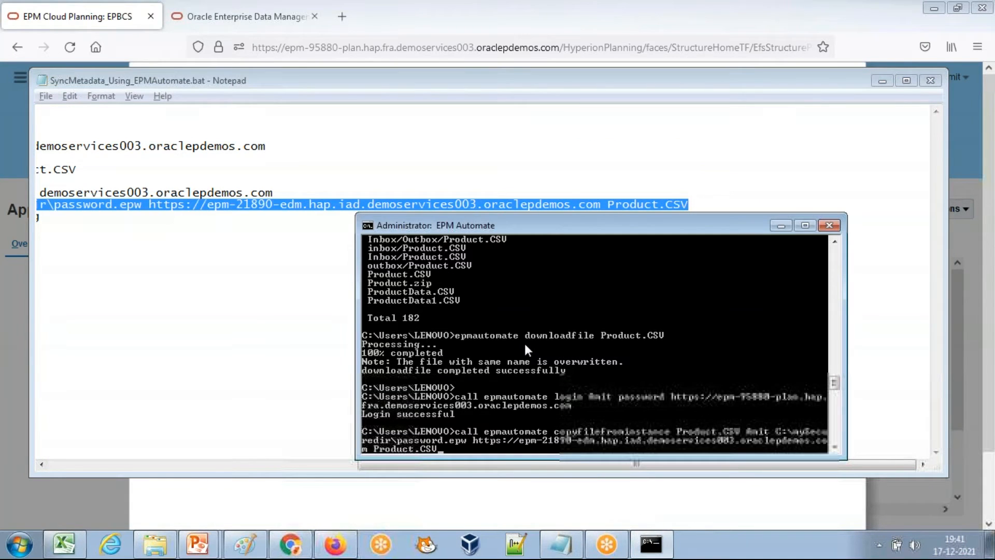
key("Return")
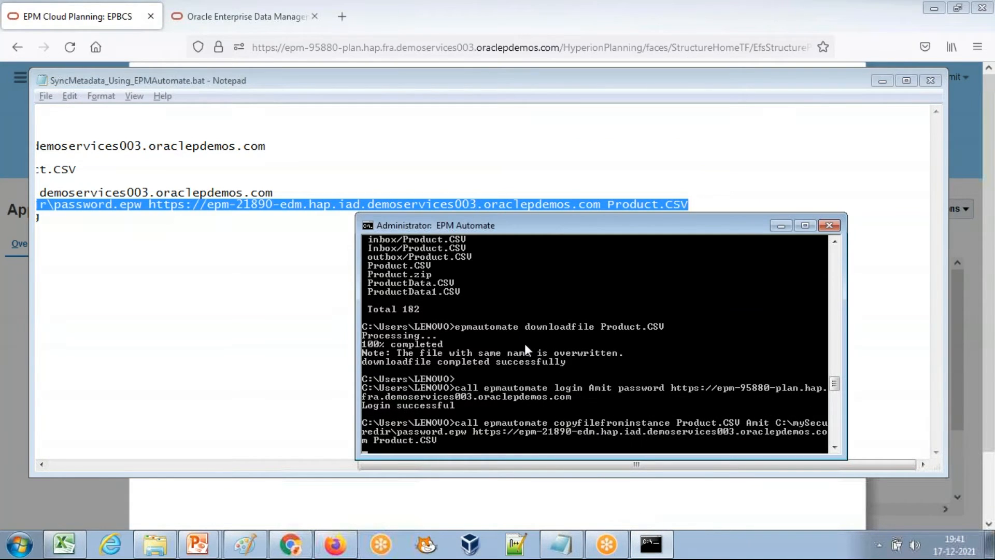
Refresh the Inbox/Outbox Explorer in EPM Cloud Planning to check for the copied Product.CSV, and close the explorer
left_click(72, 19)
left_click(758, 85)
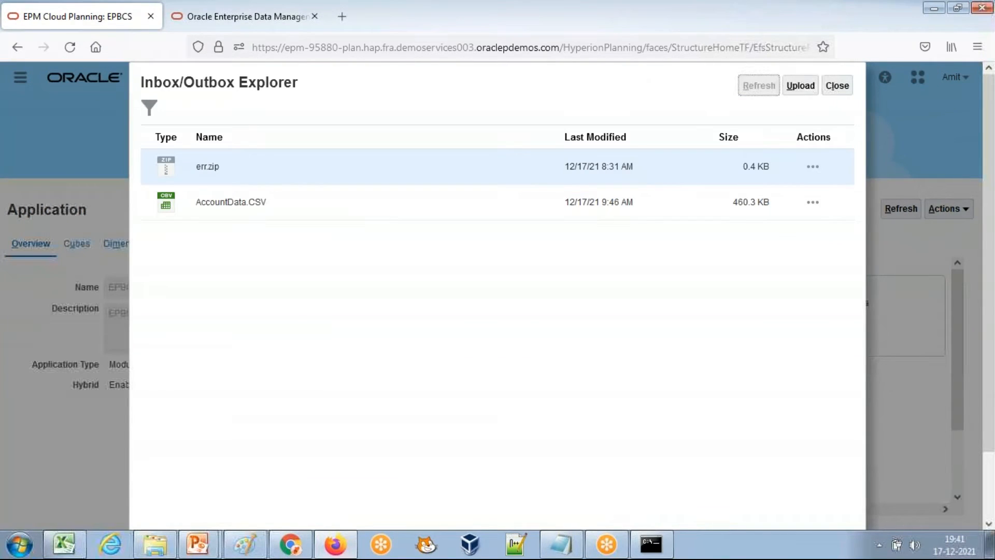
left_click(758, 86)
left_click(758, 86)
key("alt+Tab")
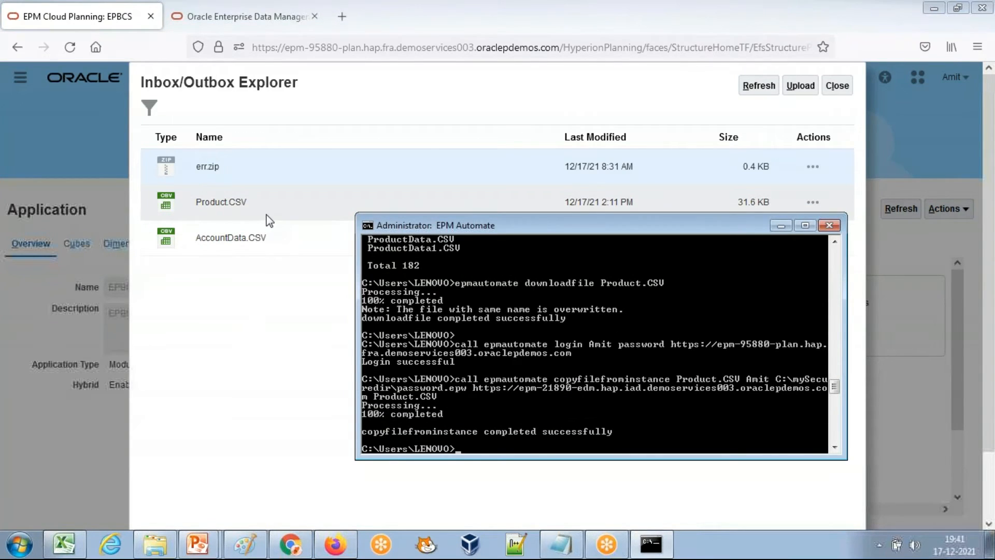
left_click(364, 94)
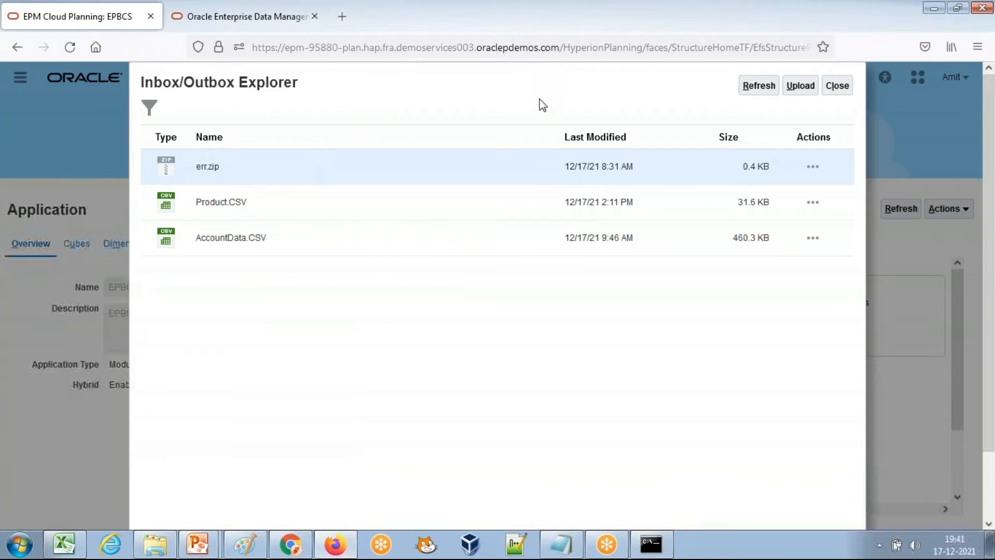
left_click(836, 86)
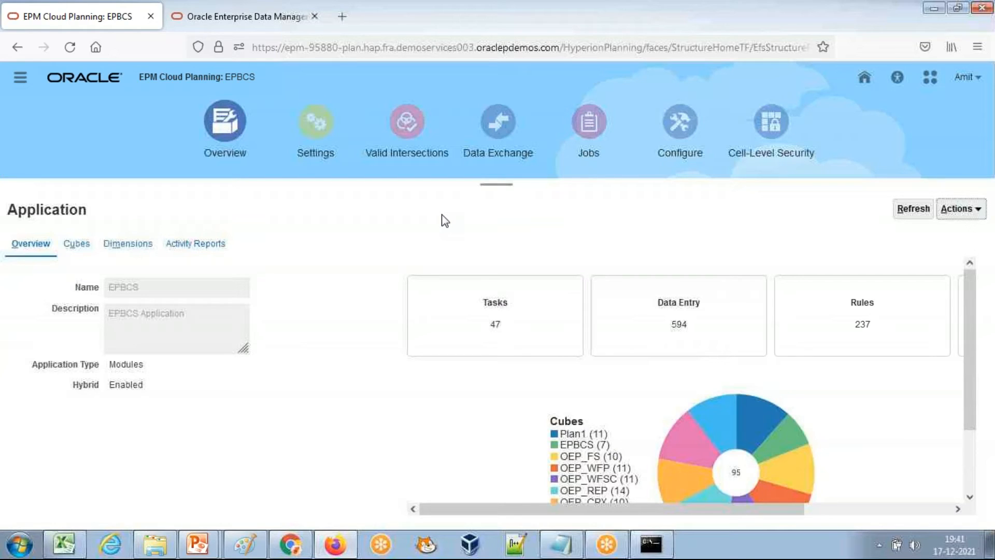
List the dimensions of the OEP_FS cube and create a new metadata import
left_click(228, 154)
left_click(132, 244)
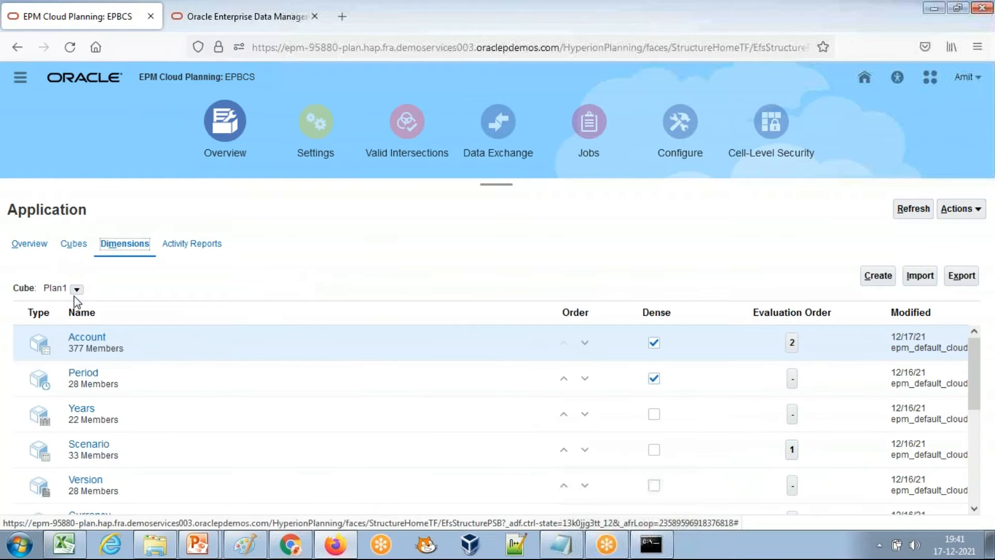
left_click(77, 288)
left_click(92, 367)
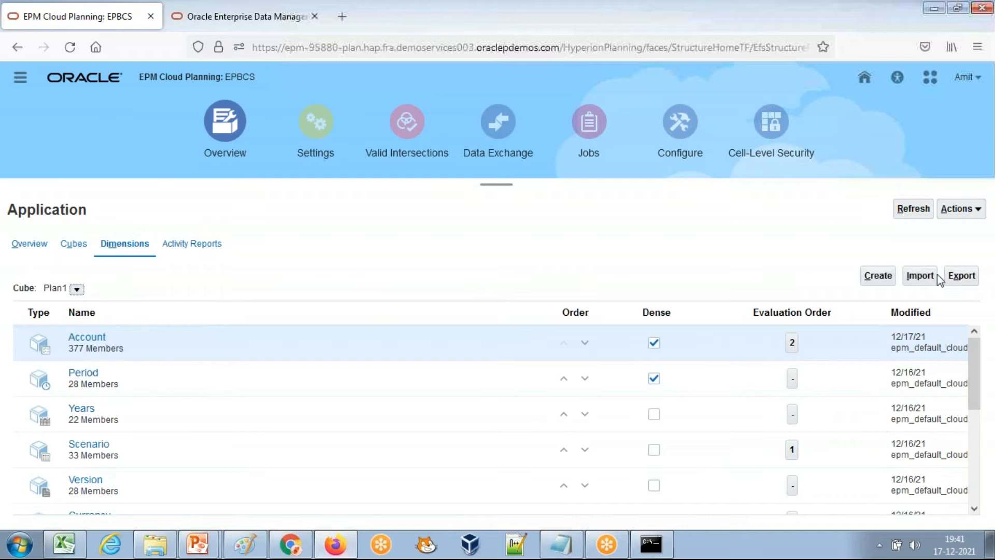
left_click(920, 276)
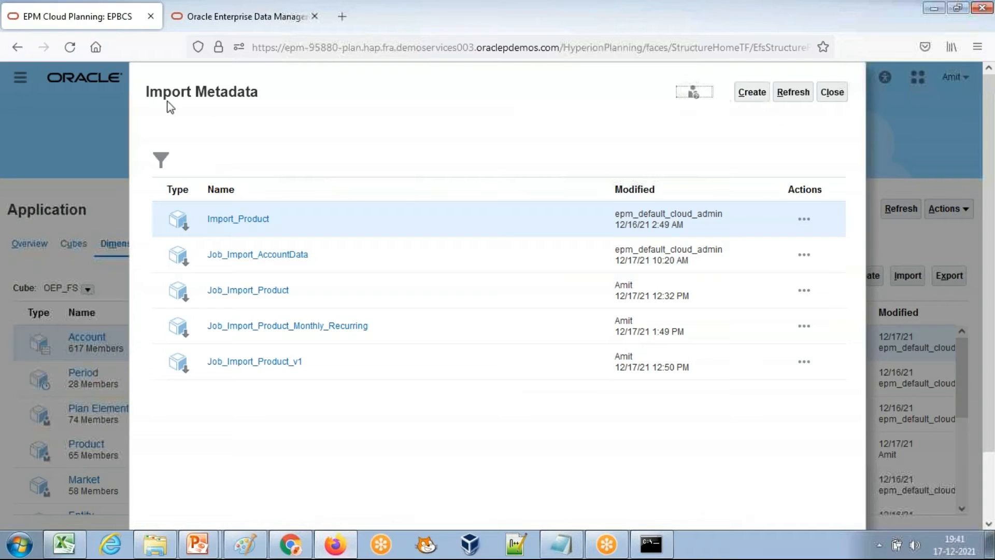
left_click(751, 98)
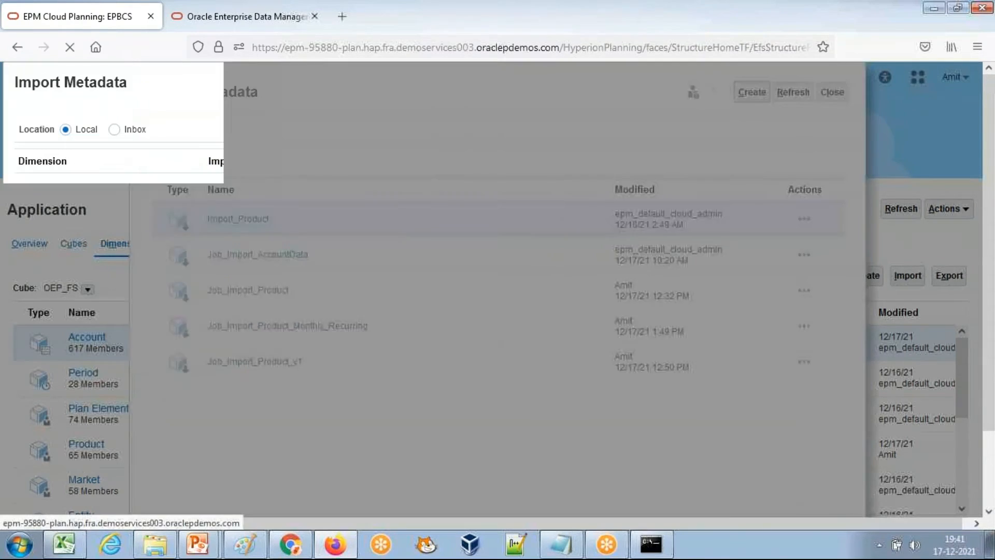
Set the import location to Inbox and enter the batch file's target file name Product.CSV as the Product dimension's import file
left_click(113, 129)
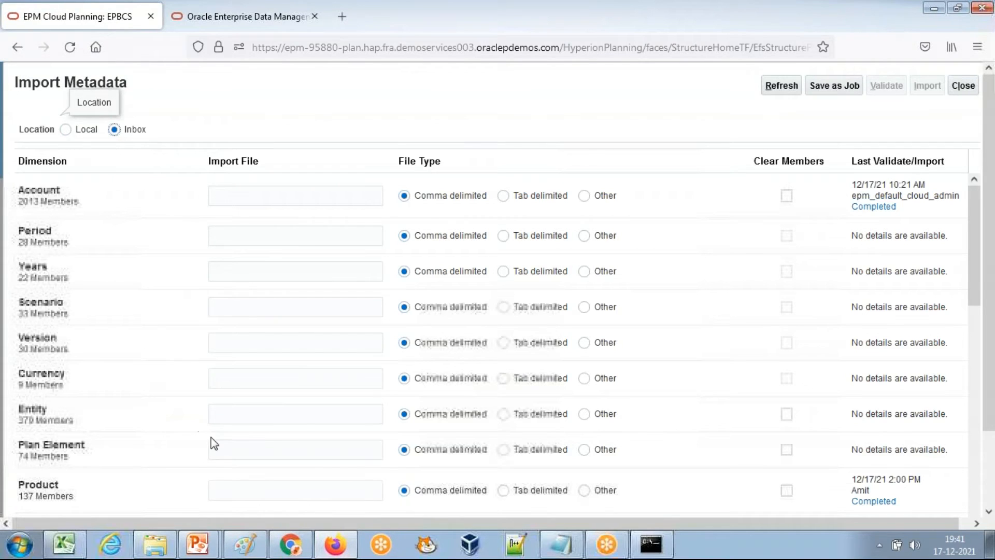
left_click(241, 487)
left_click(563, 548)
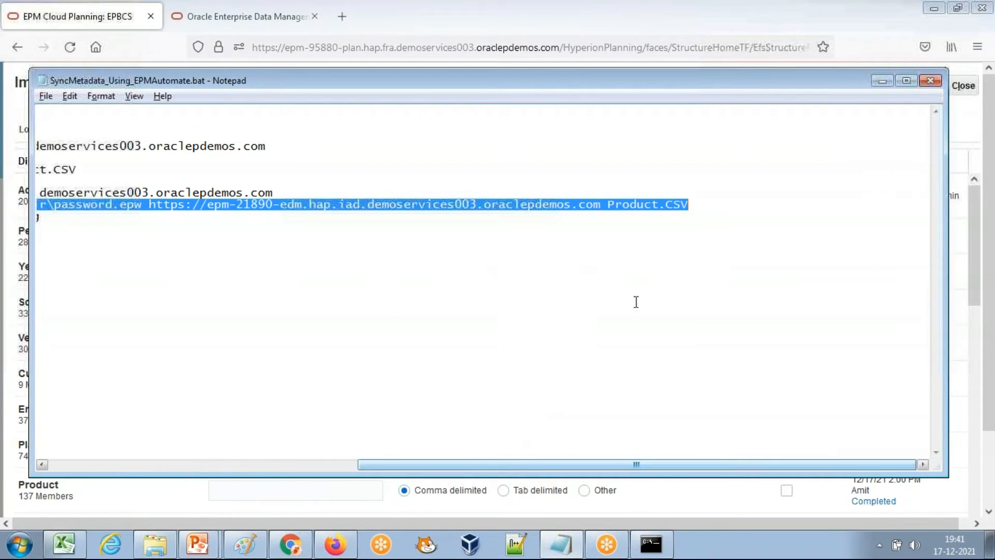
left_click(679, 221)
left_click_drag(449, 463, 709, 464)
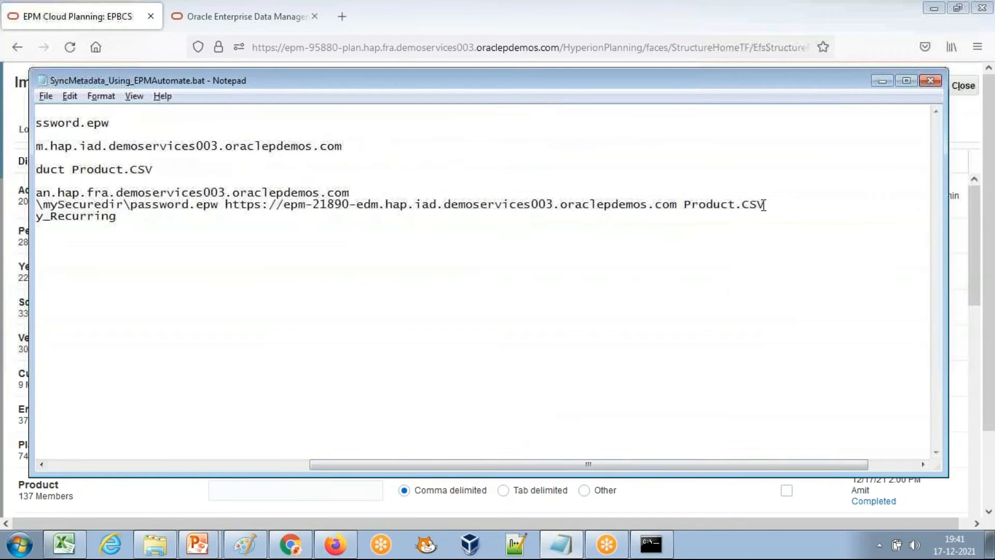
left_click_drag(763, 205, 675, 205)
key("ctrl+c")
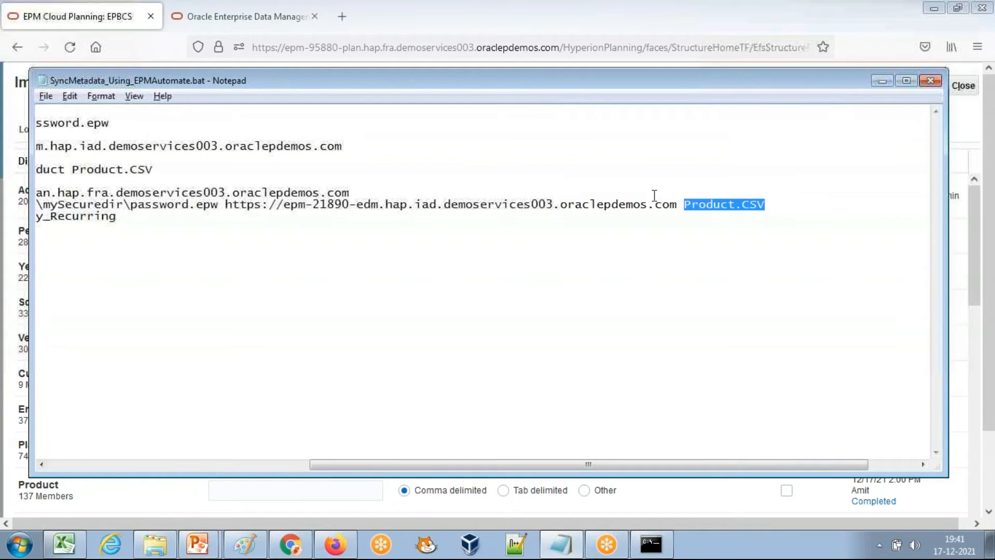
left_click(107, 23)
key("ctrl+v")
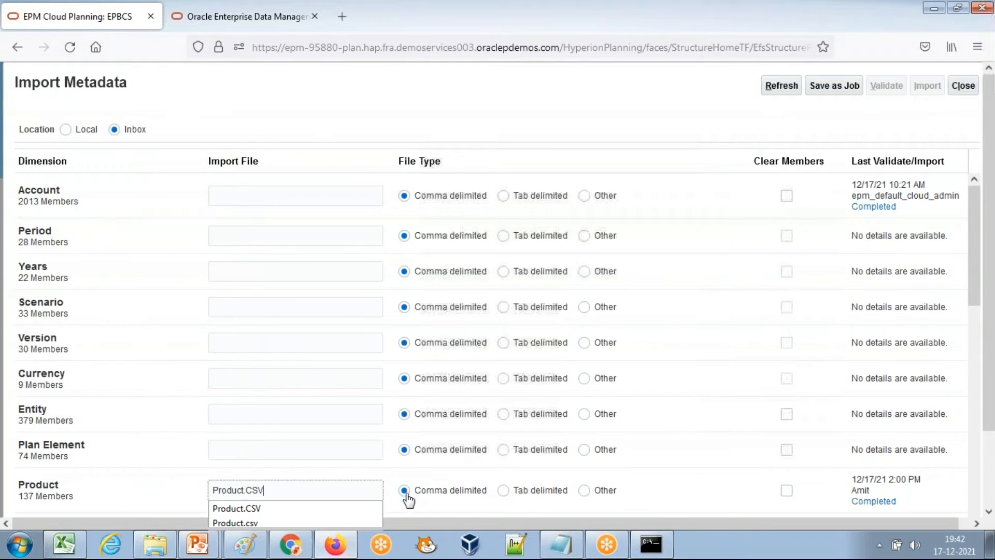
Set up the import as a job named Job_Import_Product_Monthly_Recurring_v1 with the error file Error_Import_Product_Monthly_Recurring_v1
left_click(838, 89)
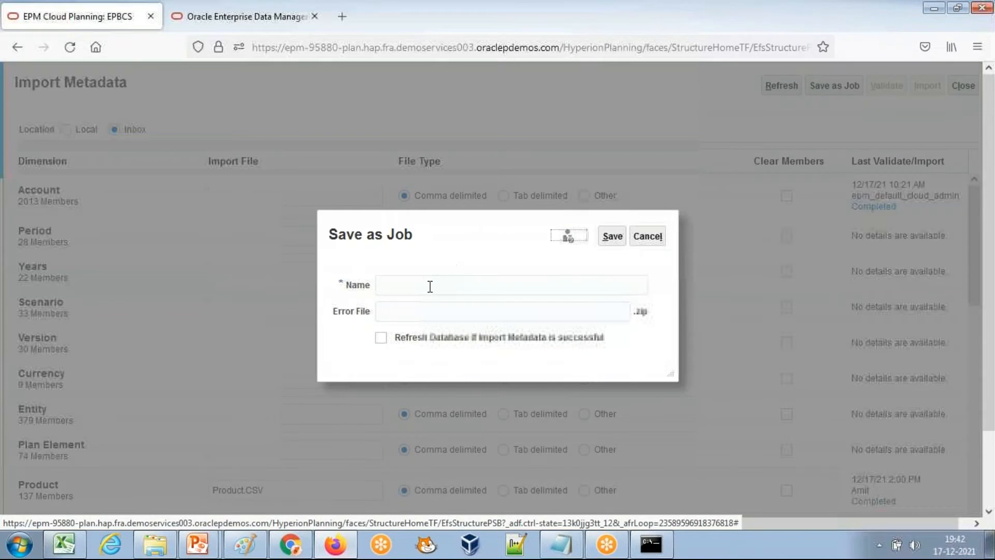
left_click(430, 286)
type("J")
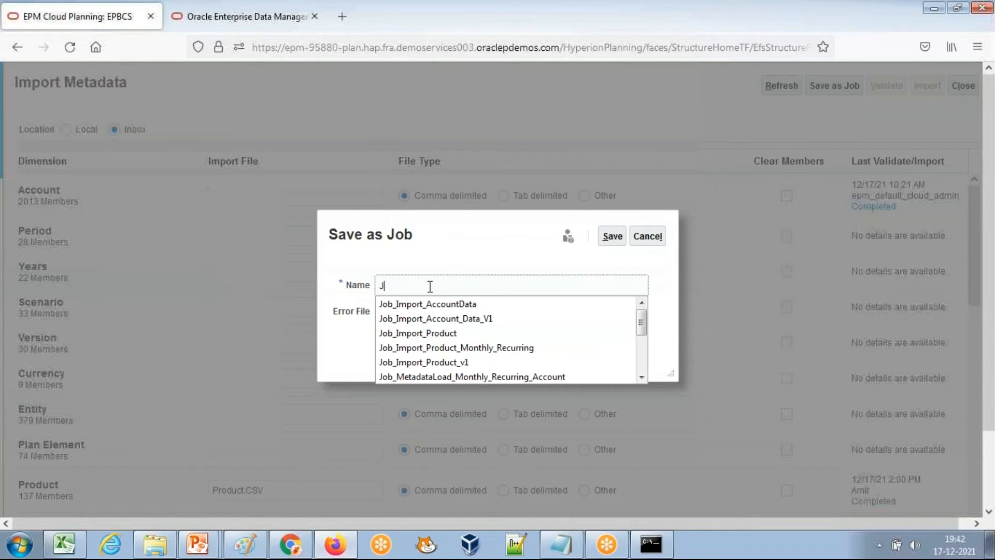
key("Down")
key("Down")
key("Down")
key("Down")
key("Return")
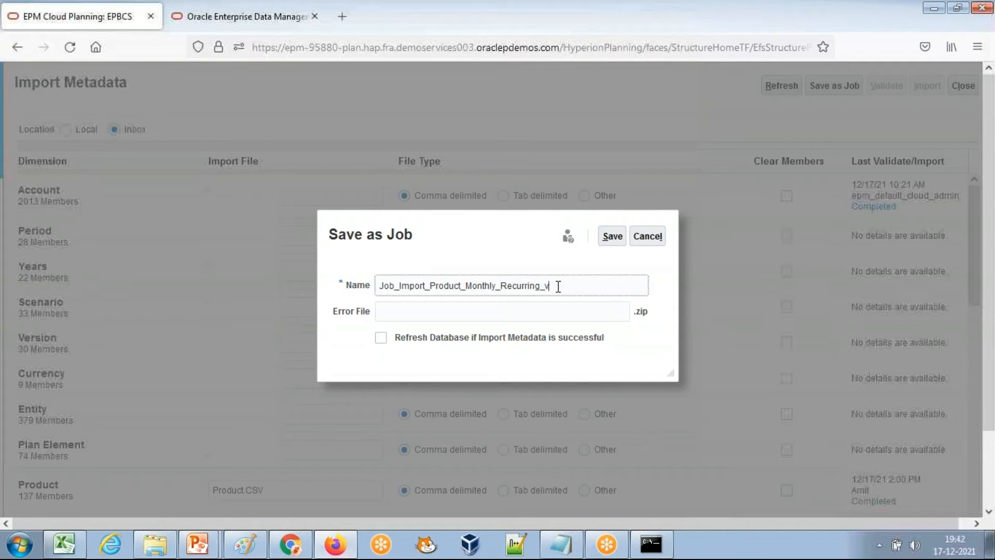
left_click_drag(561, 286, 373, 314)
left_click(442, 311)
type("Job_Import_Product_Monthly_Recurring_v1")
type("Error")
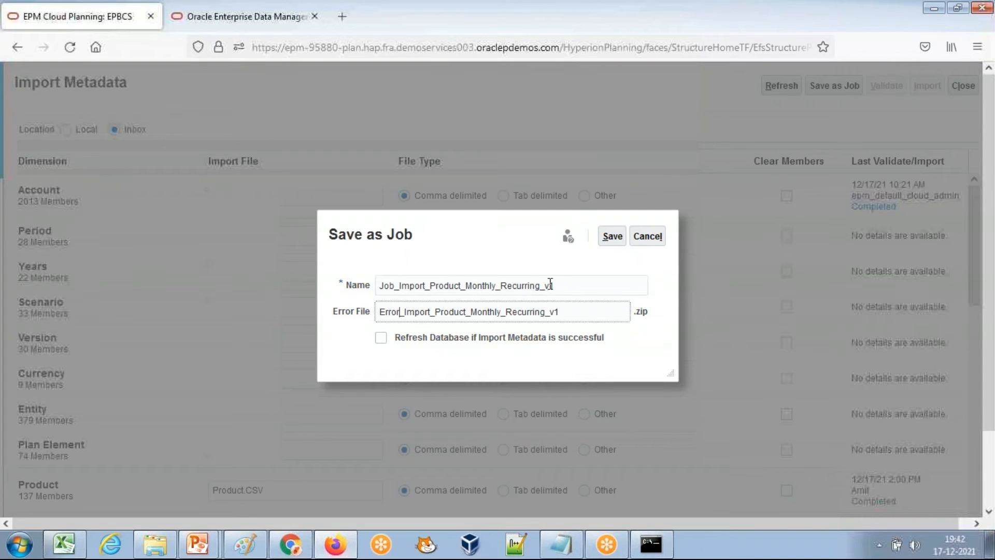
Copy the job's name and save the job
left_click_drag(550, 285, 352, 285)
key("ctrl+c")
left_click(612, 237)
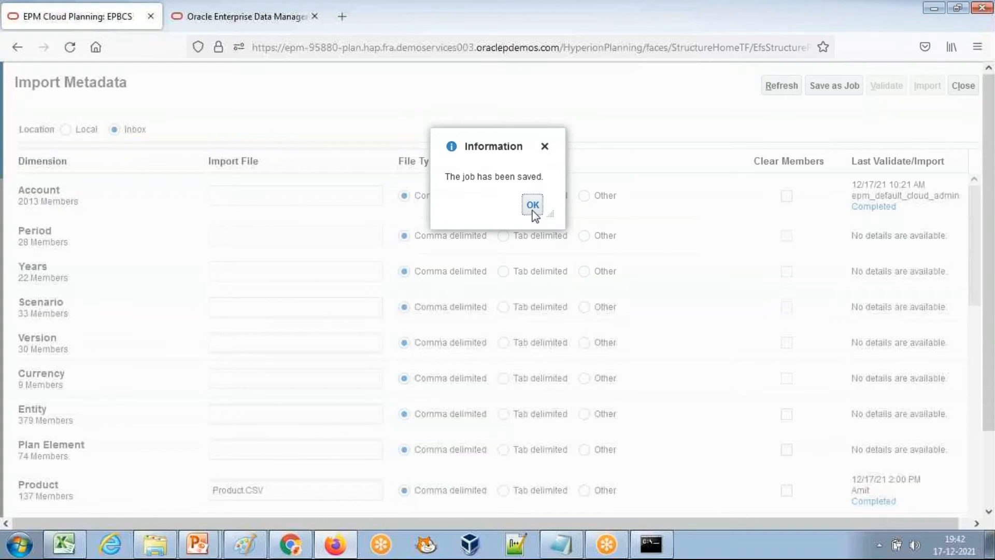
left_click(533, 205)
Refresh the metadata import job list, view the actions available for the new v1 job, and close the list
left_click(964, 87)
left_click(795, 93)
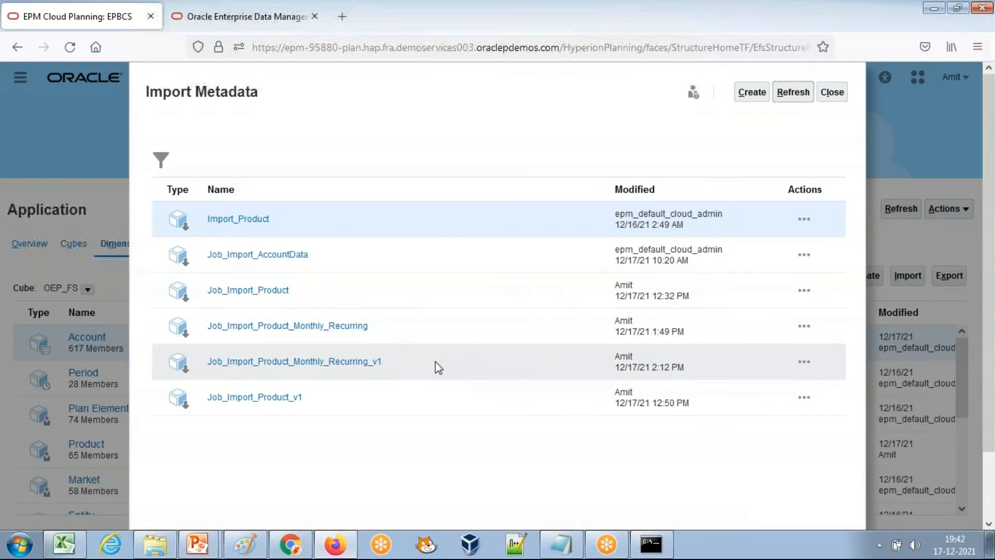
left_click(804, 362)
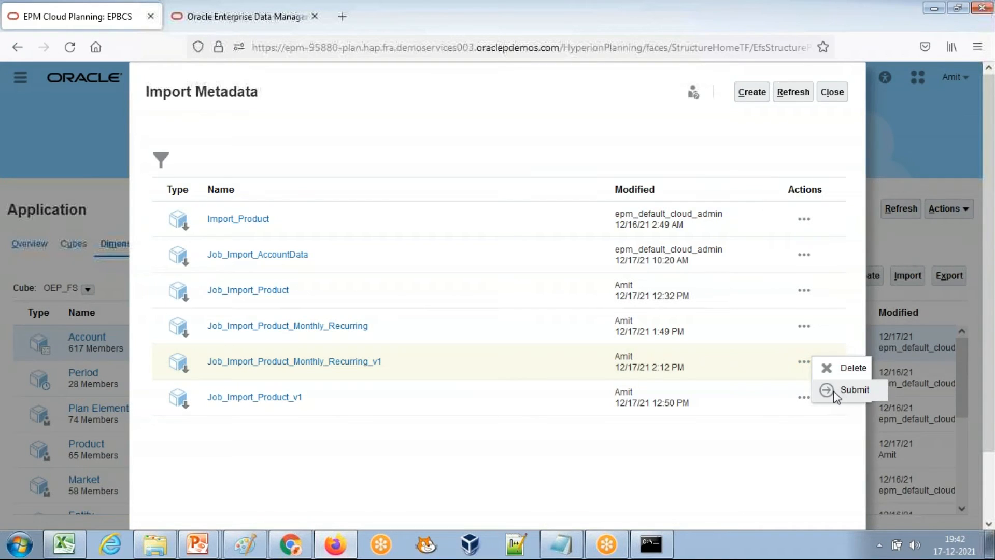
left_click(831, 93)
Replace the job name in the batch file's importmetadata command with Job_Import_Product_Monthly_Recurring_v1
left_click(568, 541)
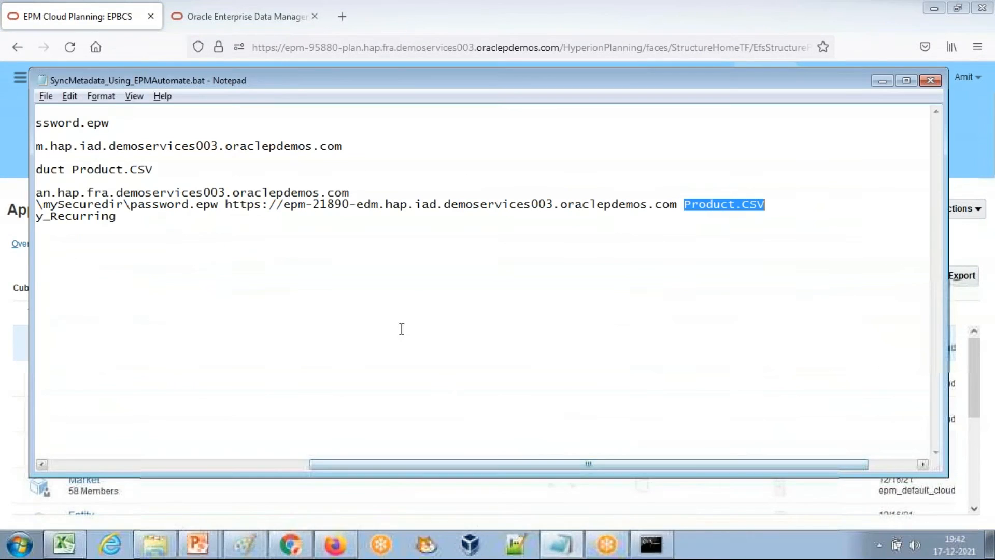
left_click_drag(455, 464, 196, 470)
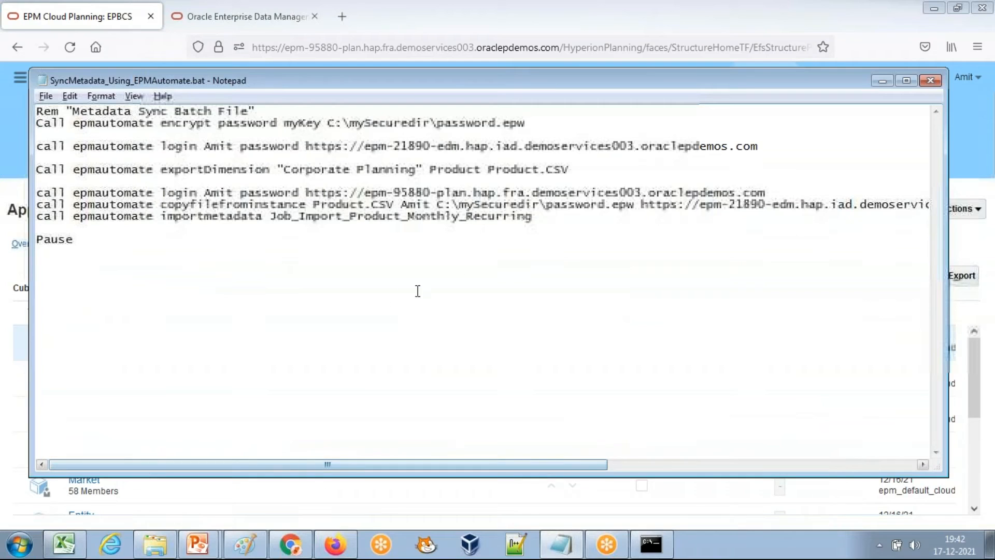
left_click_drag(532, 216, 270, 216)
key("ctrl+v")
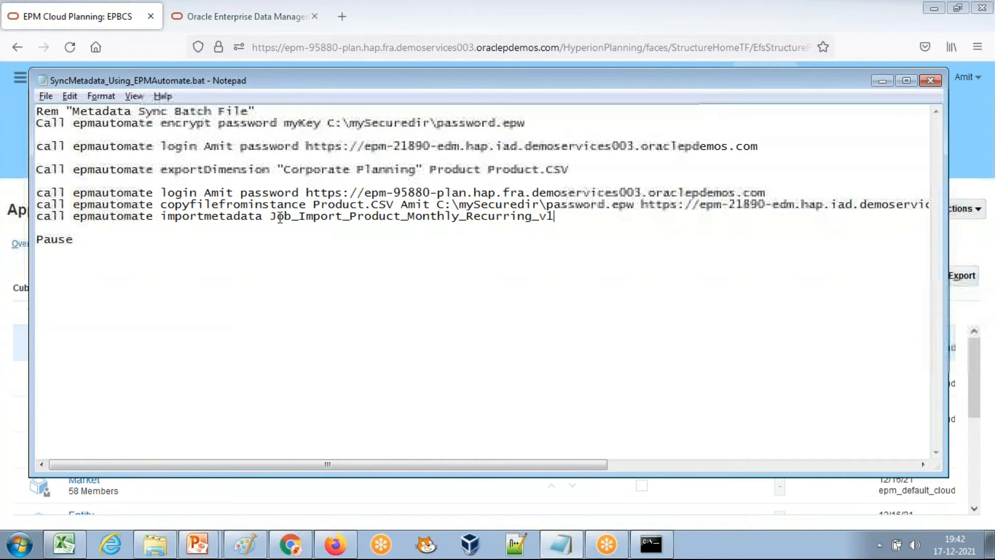
left_click_drag(496, 216, 459, 216)
left_click(570, 216)
Copy the edited importmetadata command and run it in the EPM Automate command window
left_click_drag(570, 216, 37, 217)
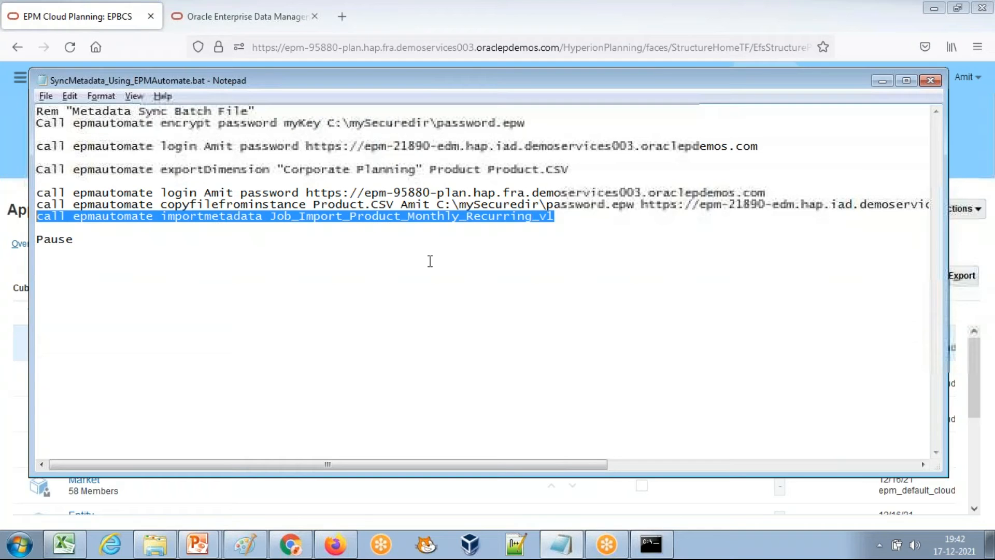
key("alt+Tab")
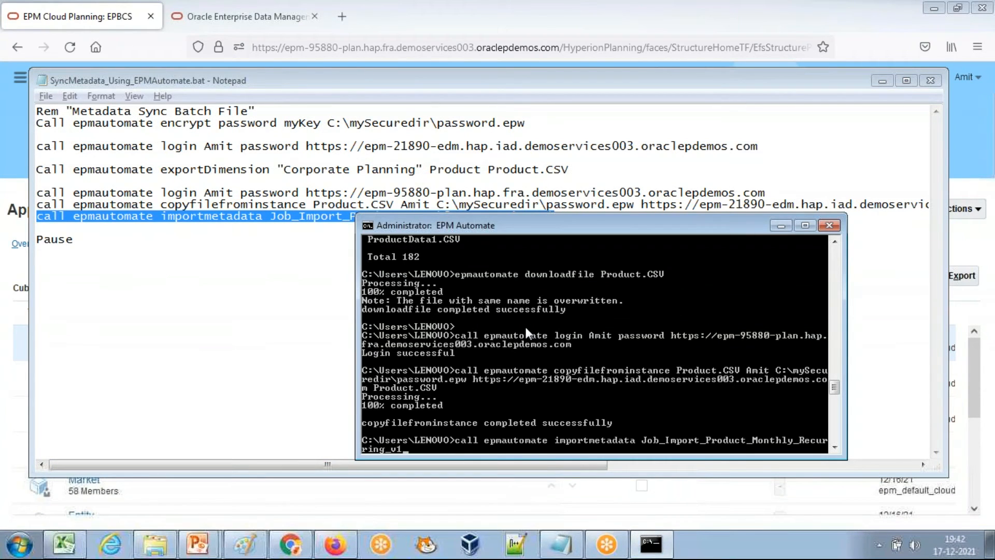
key("Return")
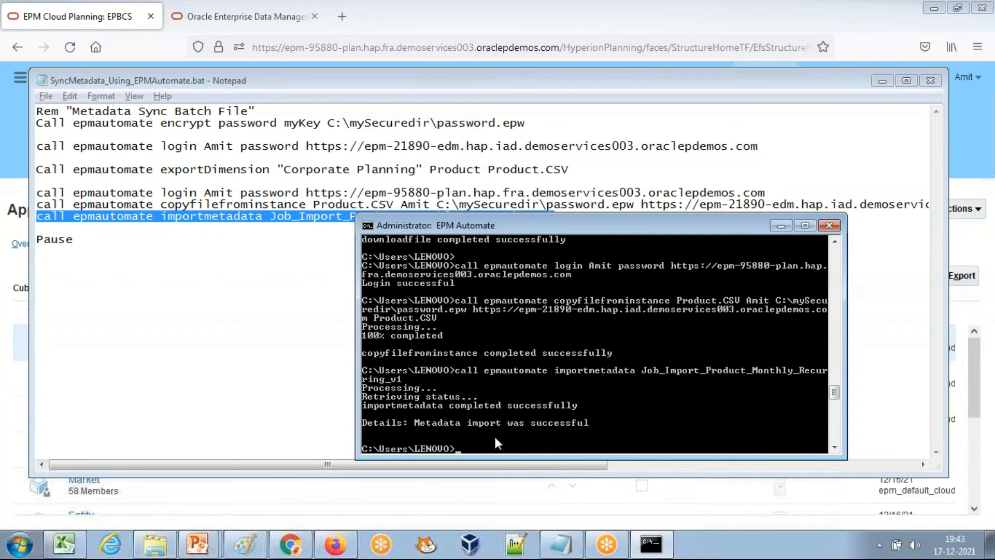
Switch to EPM Cloud Planning in the browser and check the import job's status in the recent job activity
left_click(87, 18)
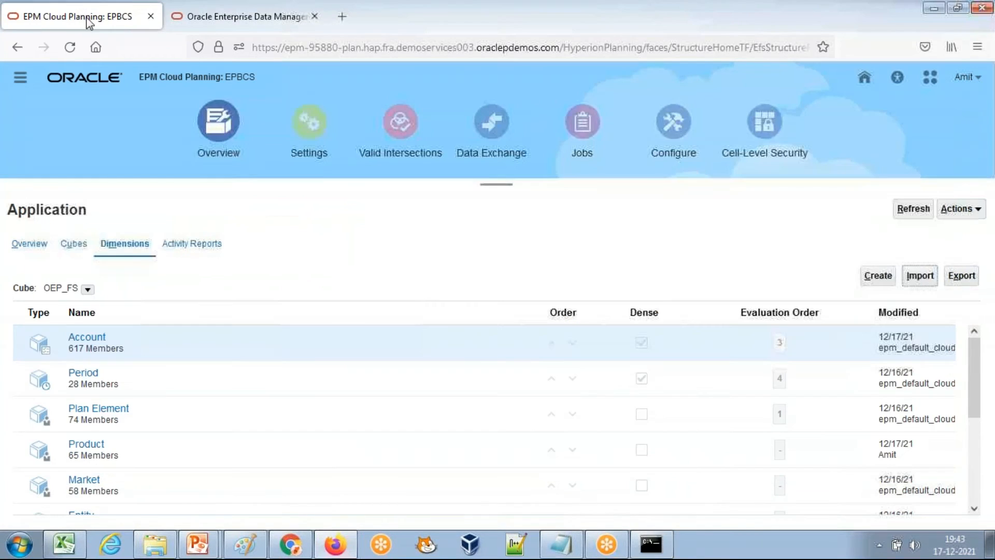
left_click(587, 126)
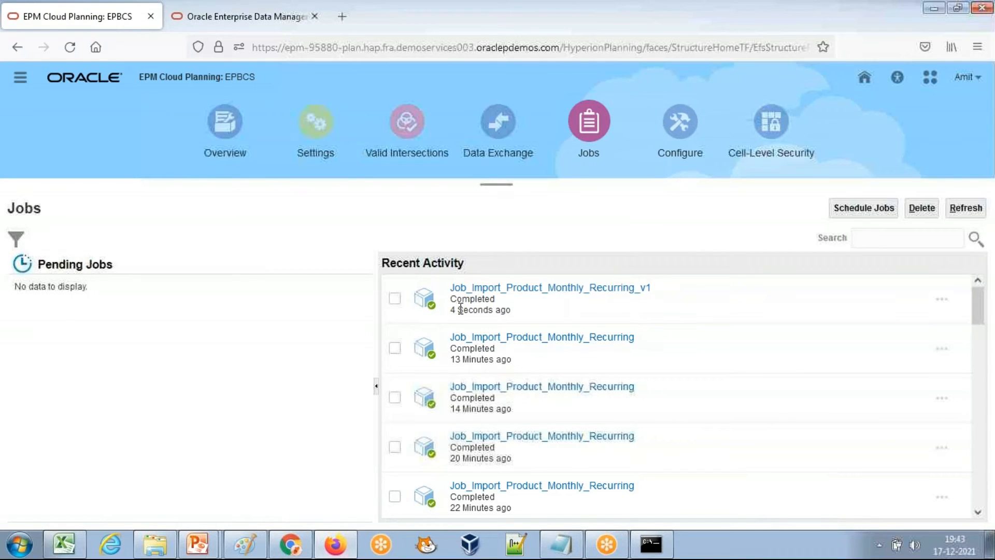
Return to the batch file in Notepad and save the edited SyncMetadata_Using_EPMAutomate.bat
left_click_drag(451, 310, 516, 315)
key("alt+Tab")
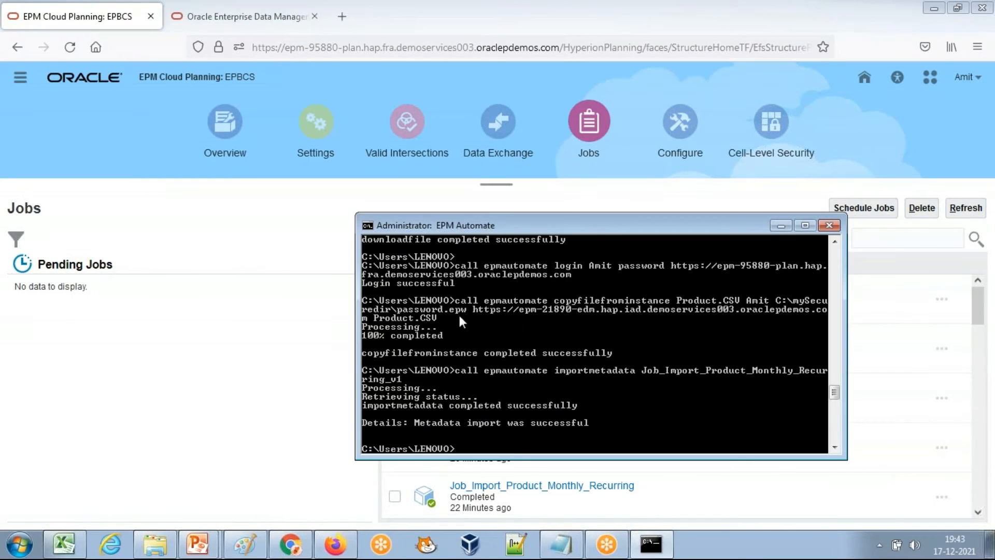
left_click(560, 543)
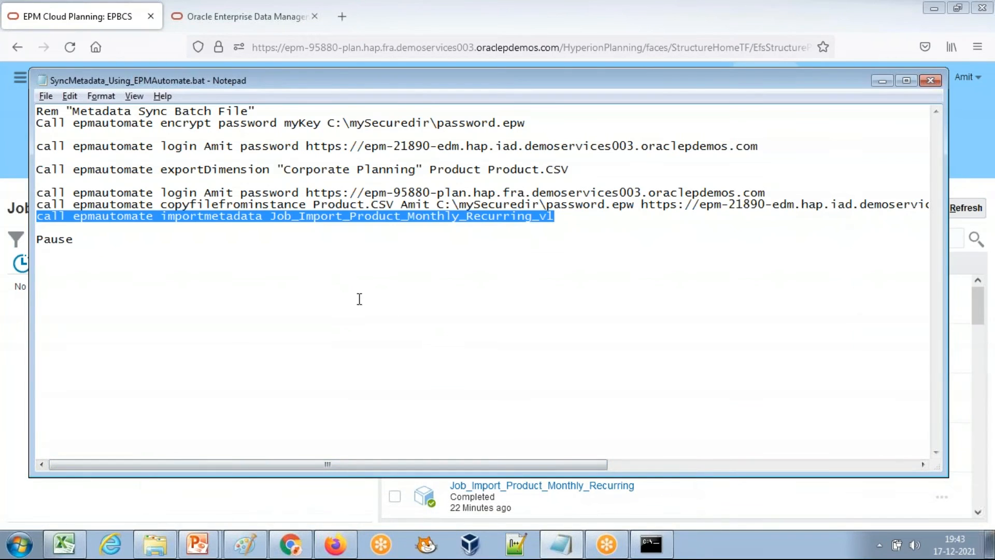
left_click(46, 96)
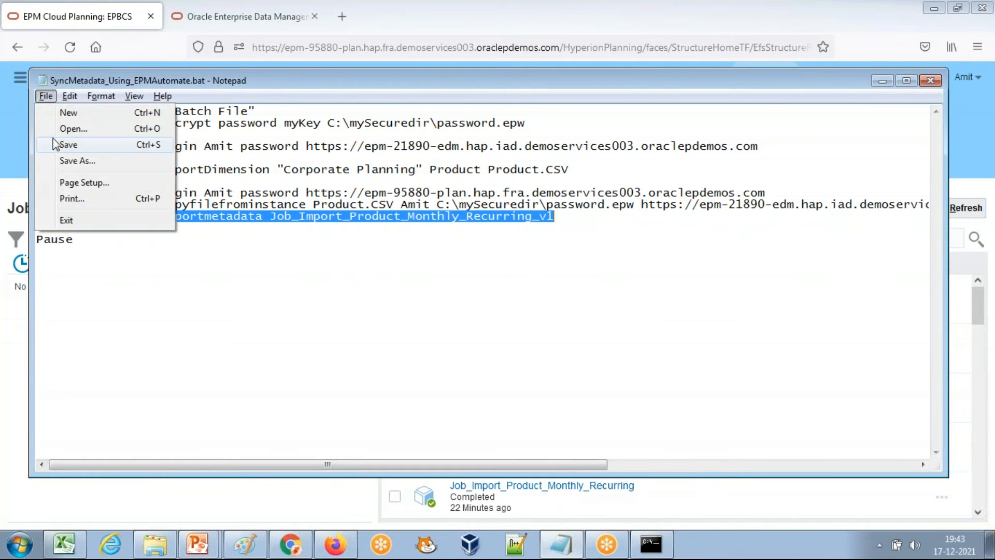
left_click(61, 142)
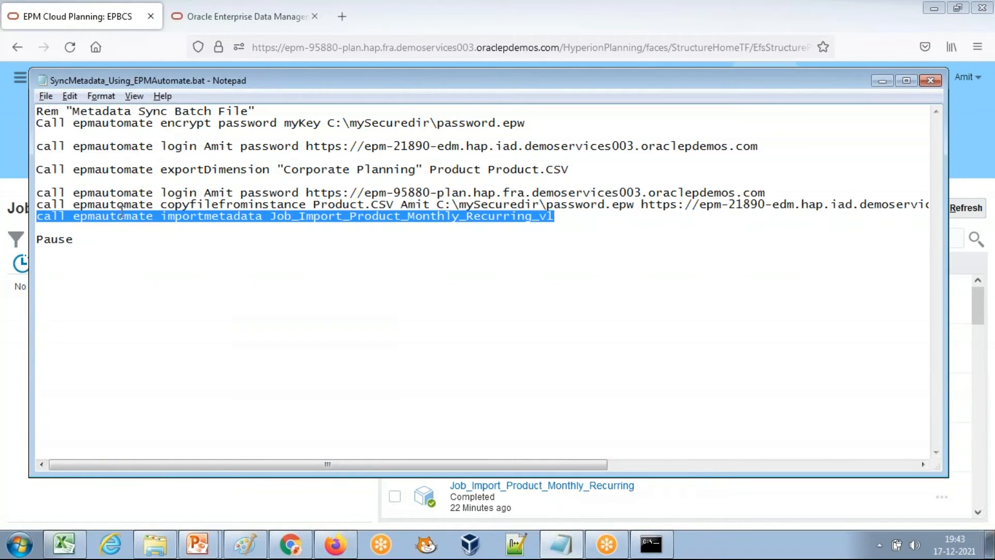
left_click(46, 96)
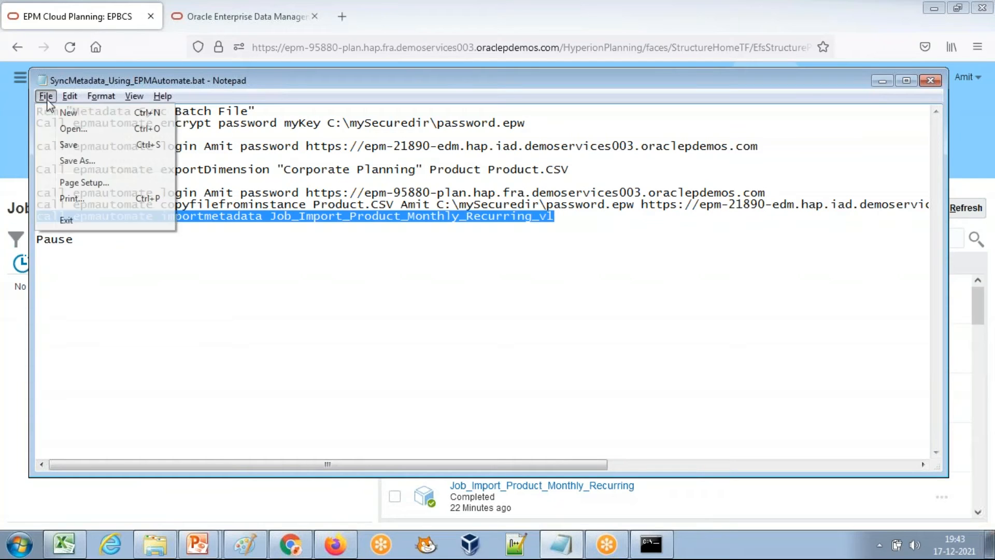
left_click(70, 145)
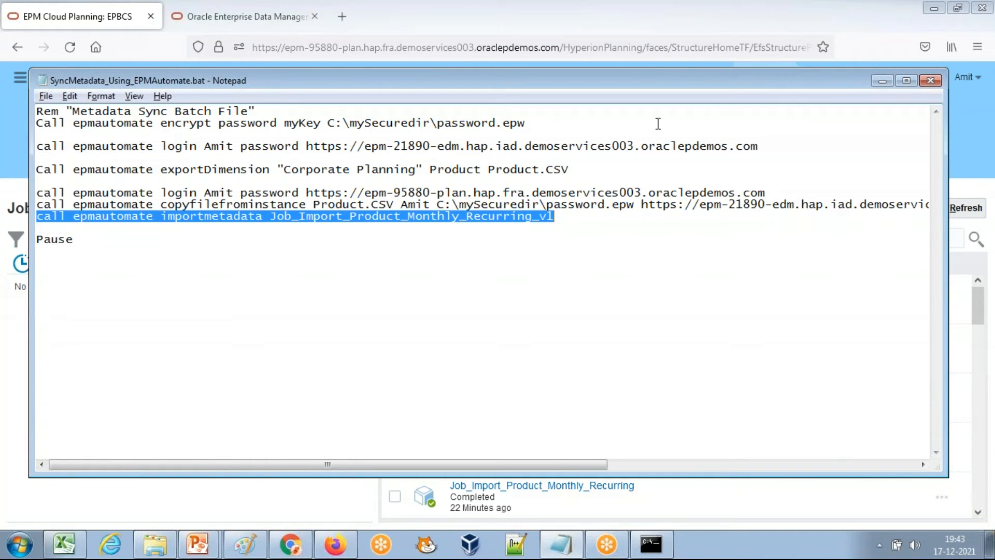
Shrink the Notepad window and close the EPM Automate command window with the exit command
left_click_drag(943, 474, 787, 255)
left_click(495, 368)
type("exit")
key("Return")
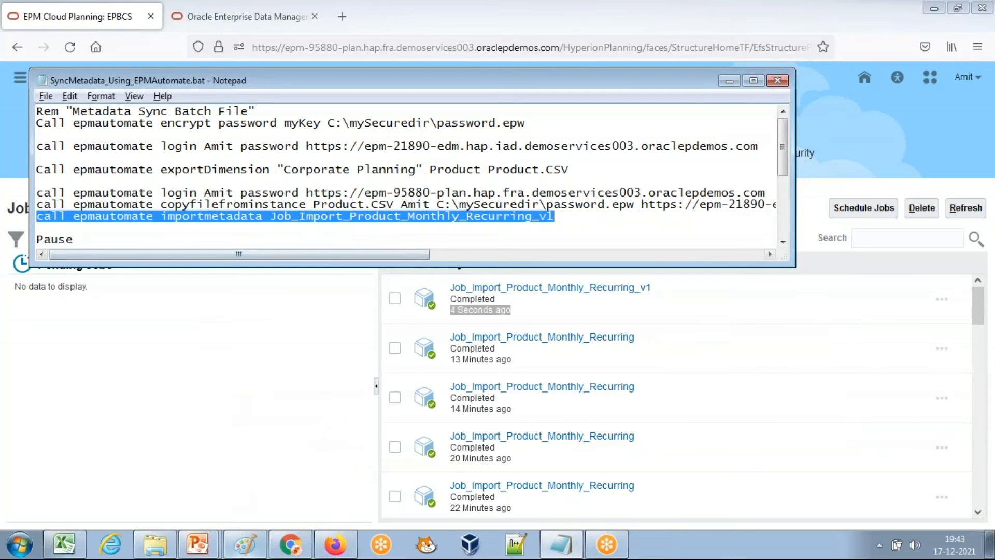
Look up the batch file's save location and open E:\Online Traning\Learning Stuff\PPTs\EDMCS\Data and Metadata in File Explorer
left_click(155, 544)
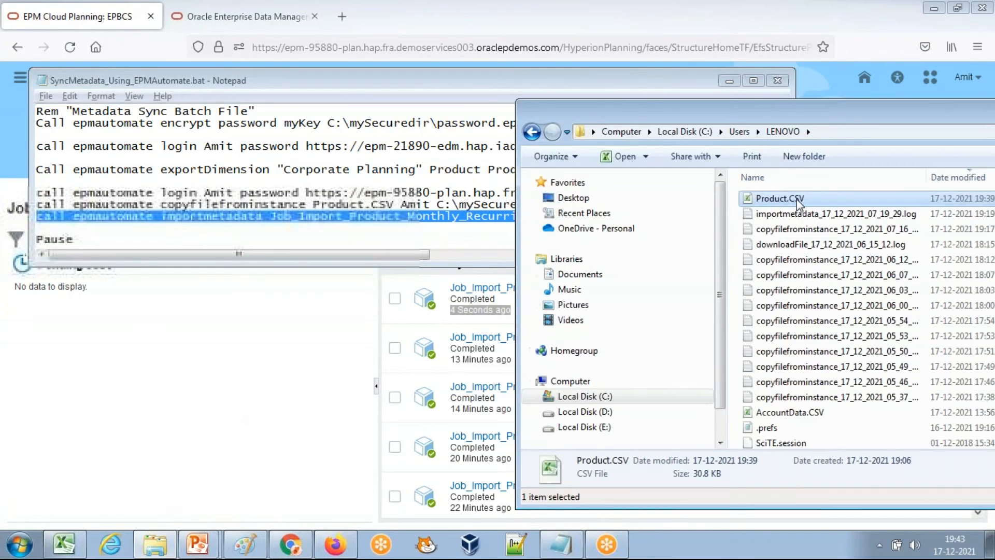
left_click(46, 95)
left_click(77, 160)
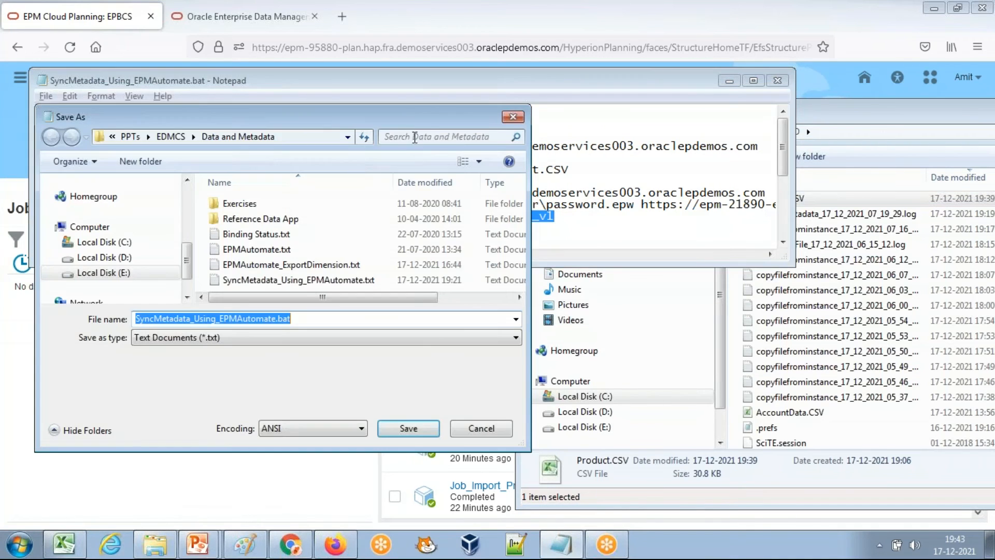
left_click(320, 137)
left_click(481, 428)
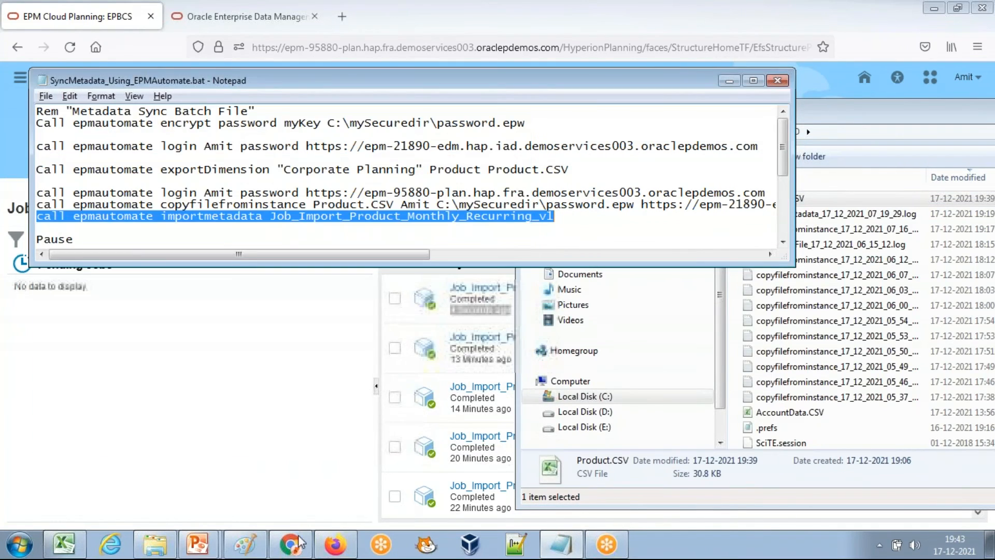
left_click(154, 544)
left_click(830, 137)
type("E:\\Online Traning\\Learning Stuff\\PPTs\\EDMCS\\Data and Metadata")
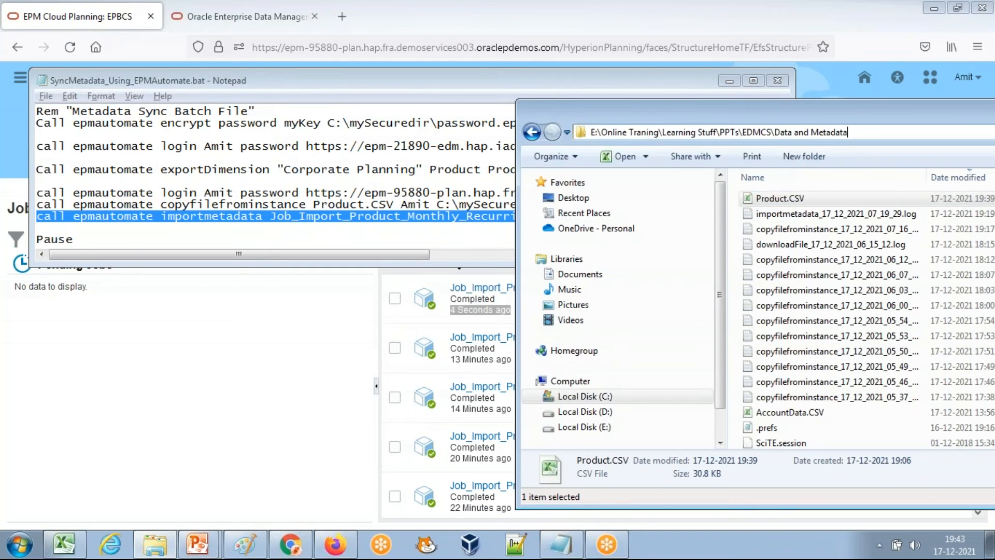
key("Return")
Run SyncMetadata_Using_EPMAutomate.bat as administrator and move the command and File Explorer windows apart
left_click(821, 200)
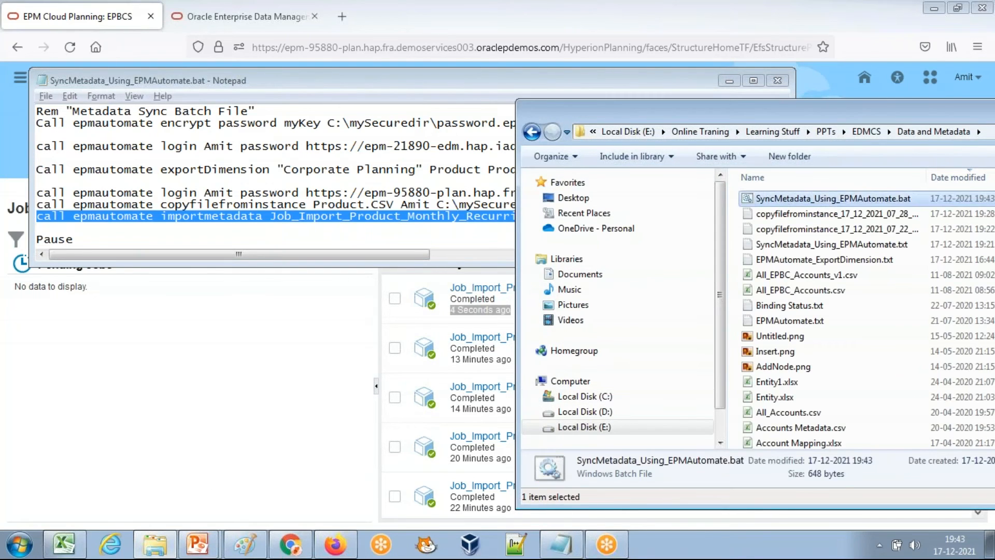
right_click(821, 201)
left_click(863, 259)
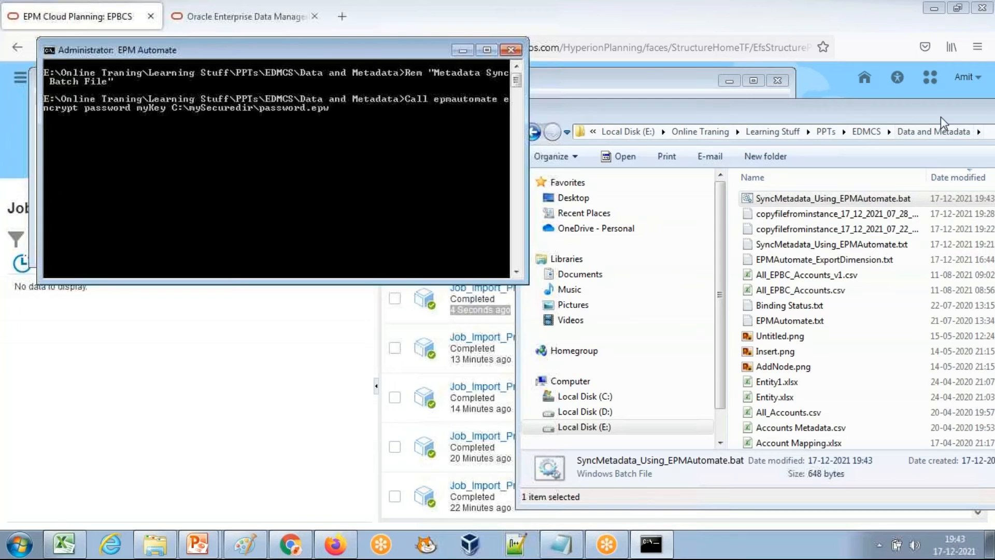
left_click_drag(406, 54, 387, 193)
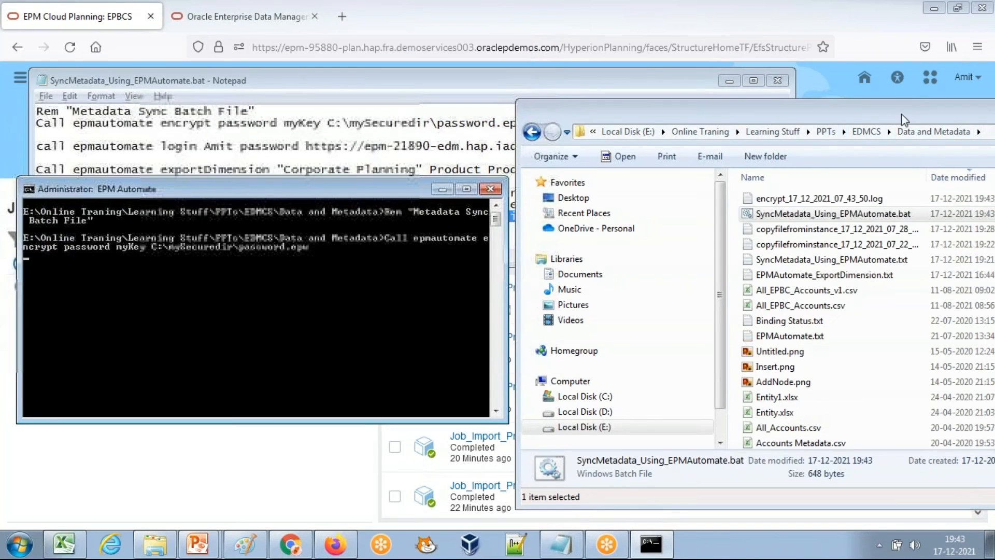
left_click_drag(900, 118, 714, 200)
left_click_drag(978, 200, 891, 227)
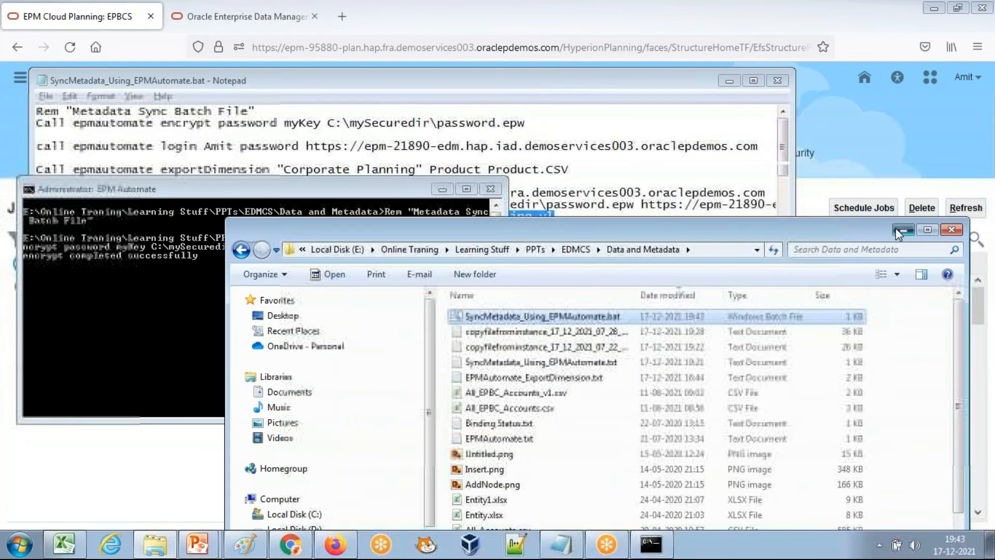
Place the command window below the batch script, compare its output with the script's commands, and dismiss the finished run
left_click(398, 195)
left_click_drag(398, 195, 402, 241)
left_click(150, 204)
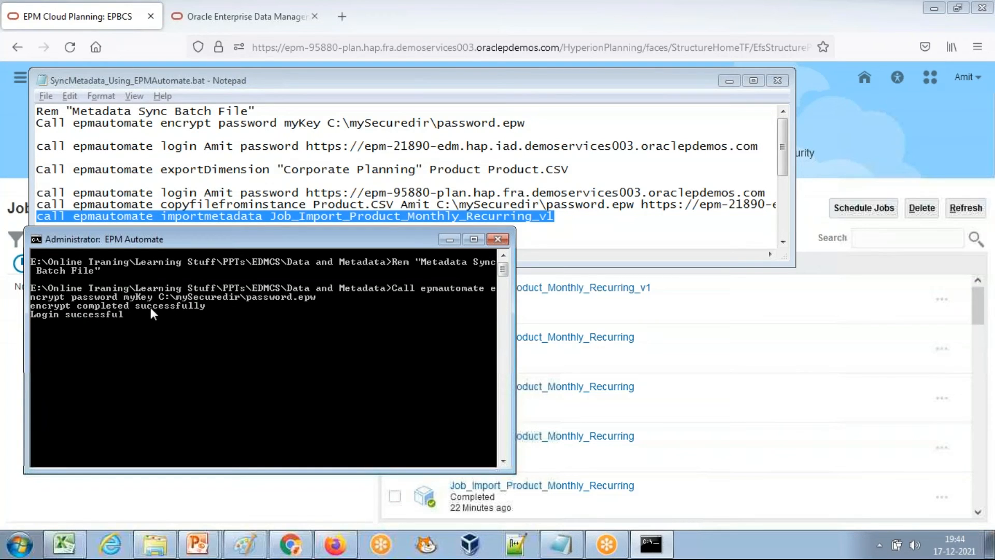
left_click_drag(171, 239, 596, 78)
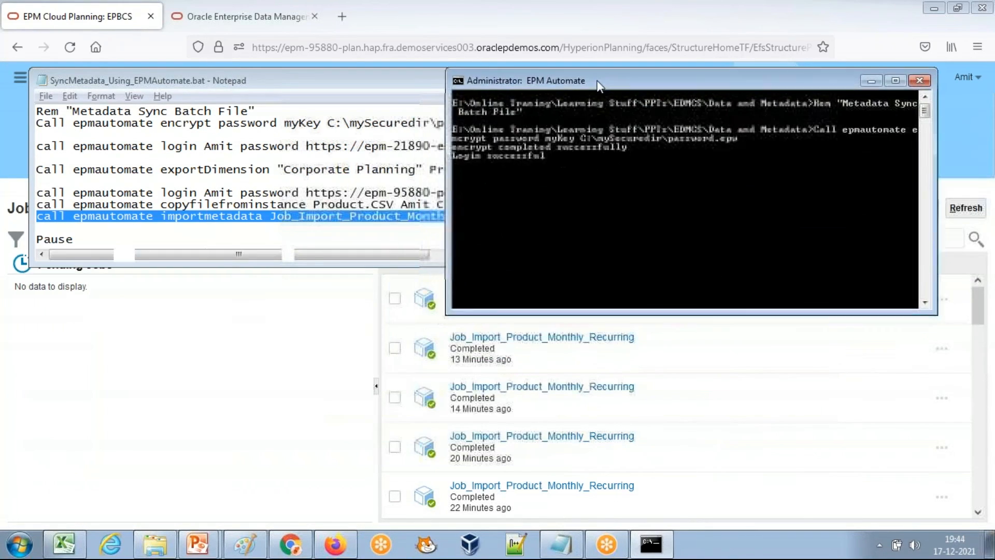
left_click_drag(378, 84, 362, 83)
left_click_drag(788, 78, 890, 80)
left_click_drag(642, 83, 104, 269)
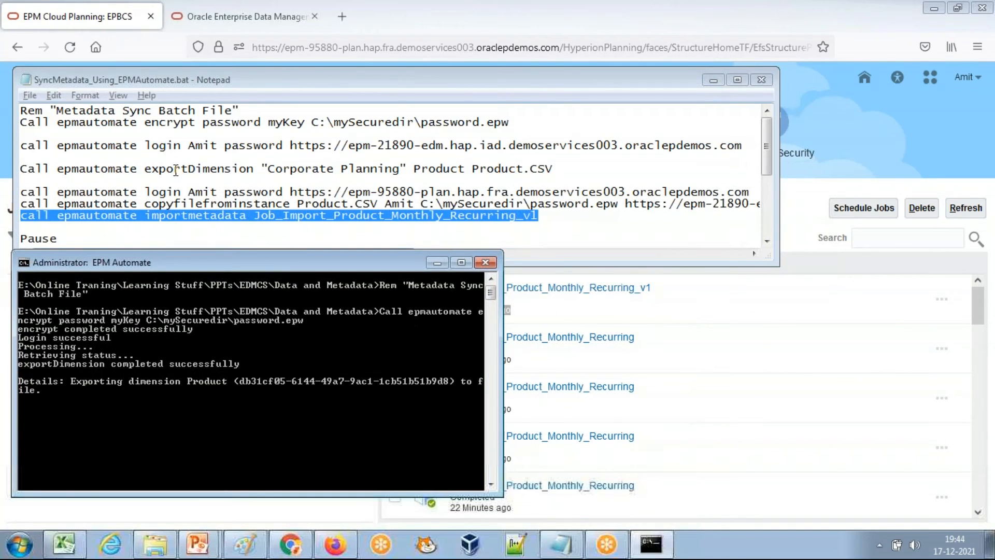
left_click(173, 190)
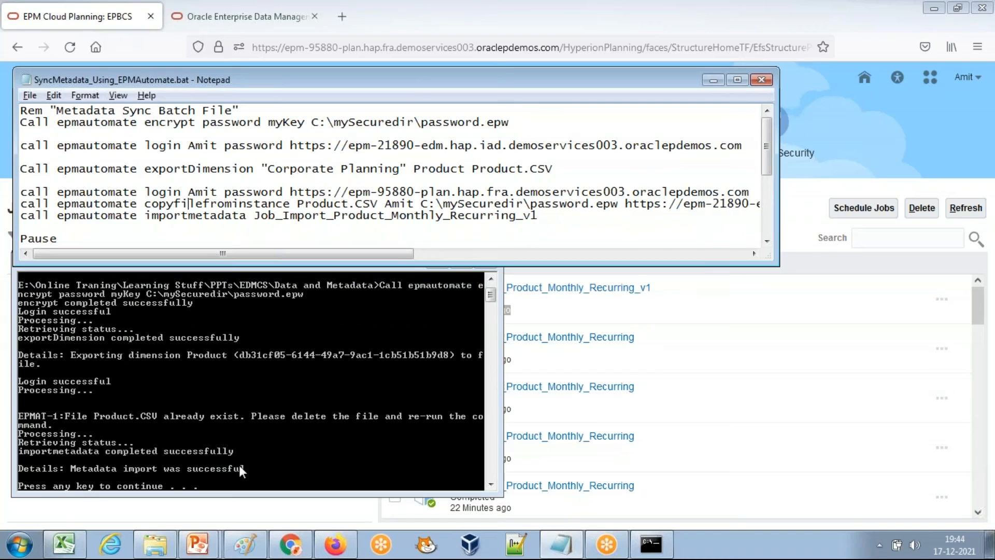
left_click(233, 427)
key("Return")
Switch to EPM Cloud Planning and delete Product.CSV from the application's Inbox/Outbox Explorer
left_click(78, 21)
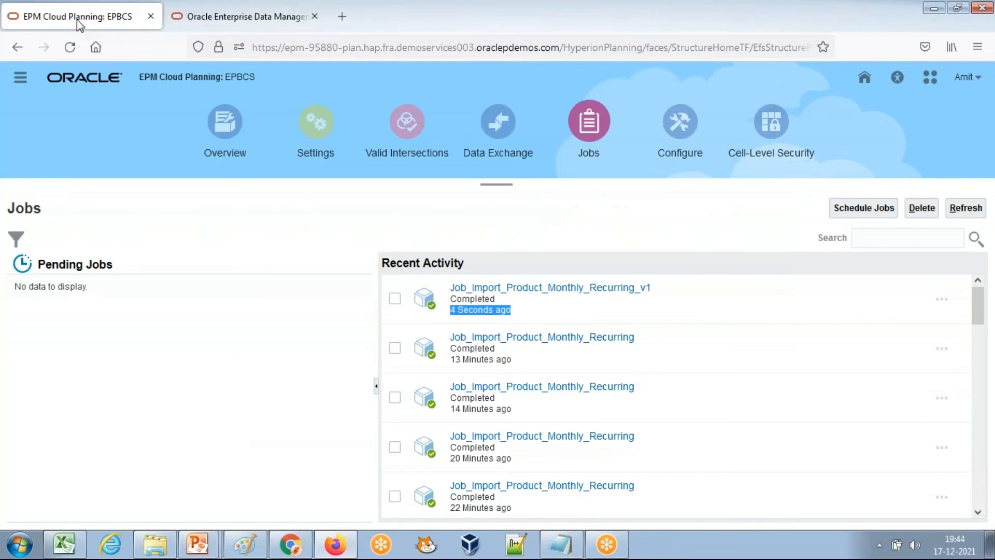
left_click(216, 153)
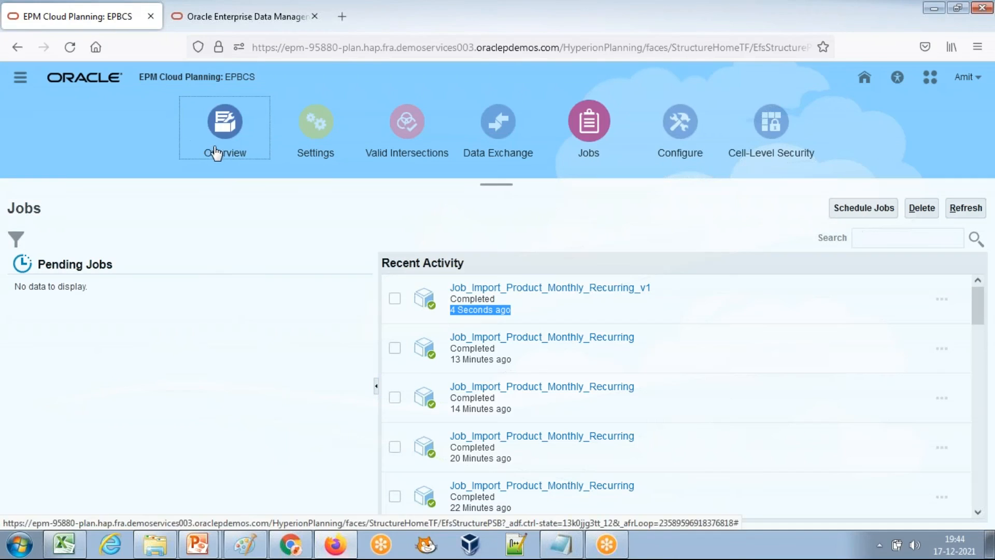
left_click(973, 210)
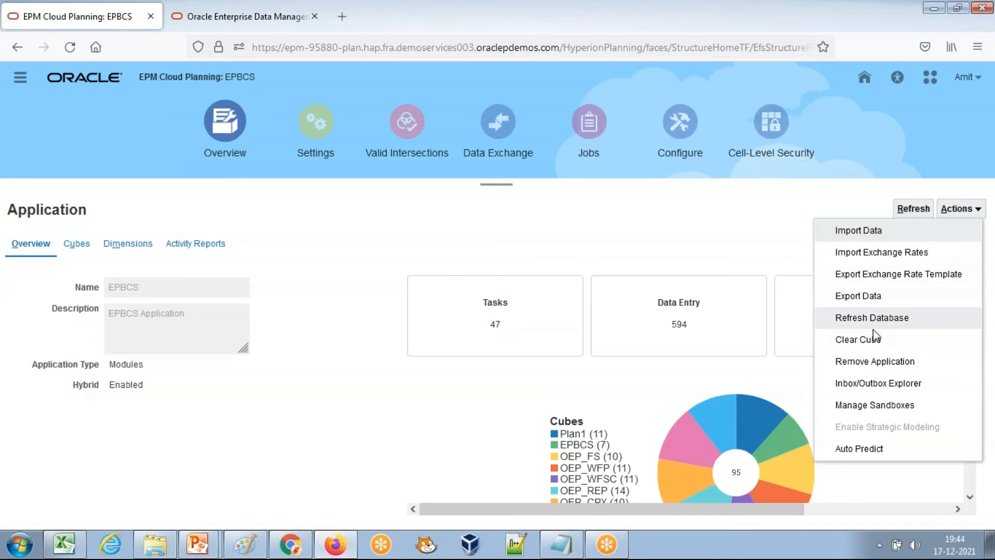
left_click(869, 383)
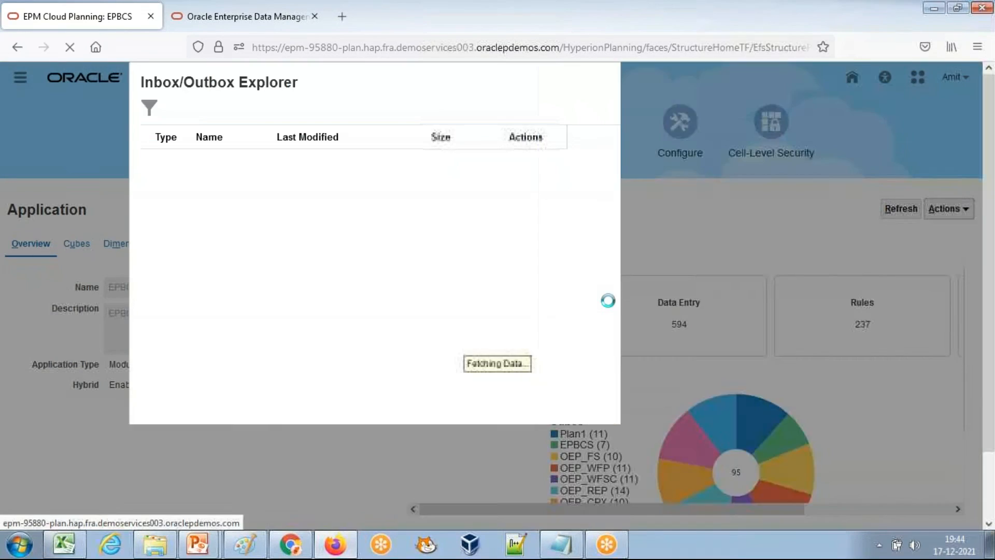
left_click(813, 202)
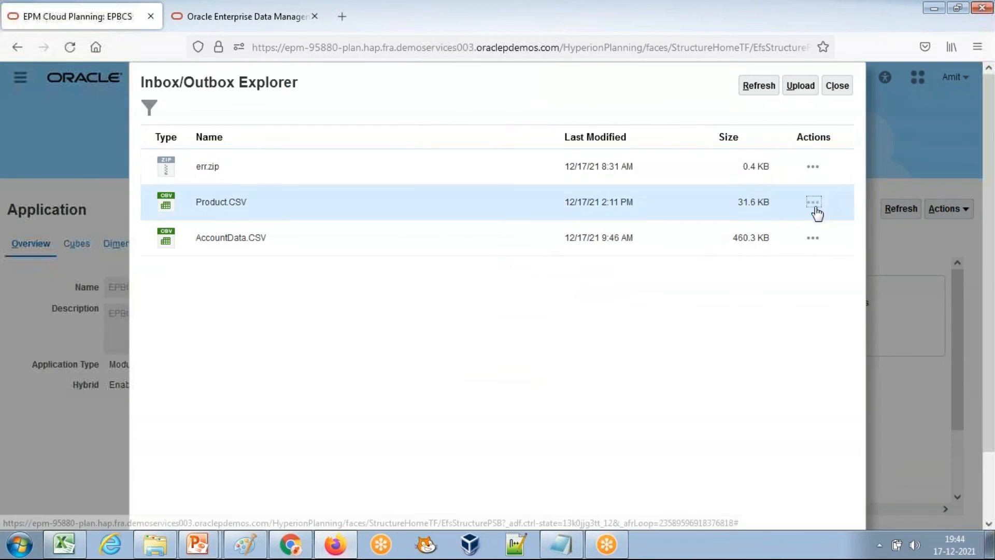
left_click(774, 222)
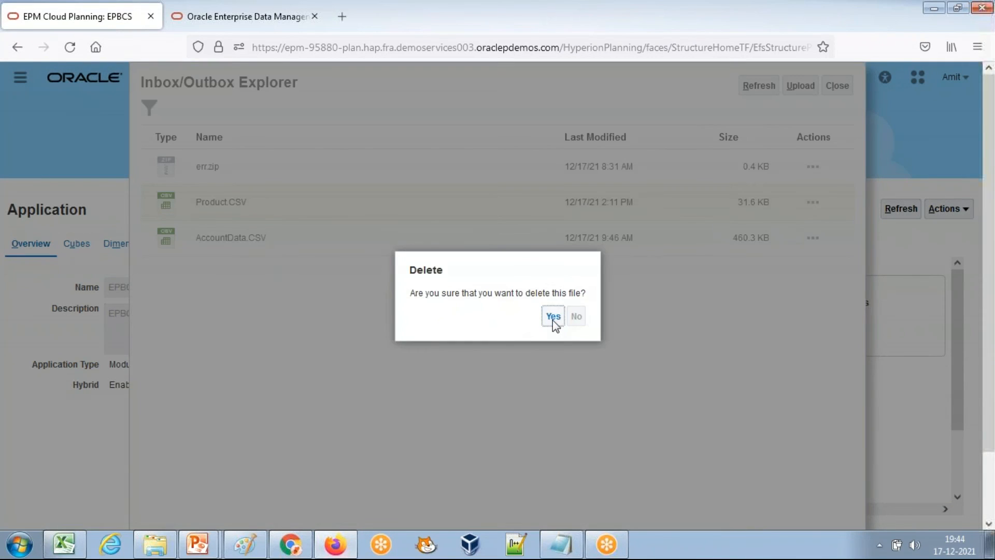
left_click(552, 317)
Run SyncMetadata_Using_EPMAutomate.bat as administrator again, minimise File Explorer, and place the command window beside the script
key("alt+Tab")
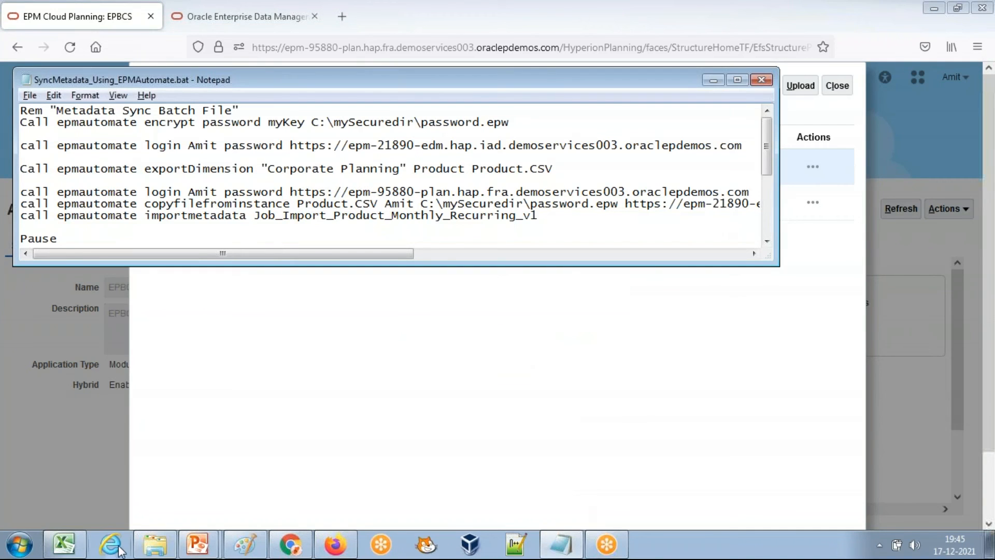
left_click(148, 549)
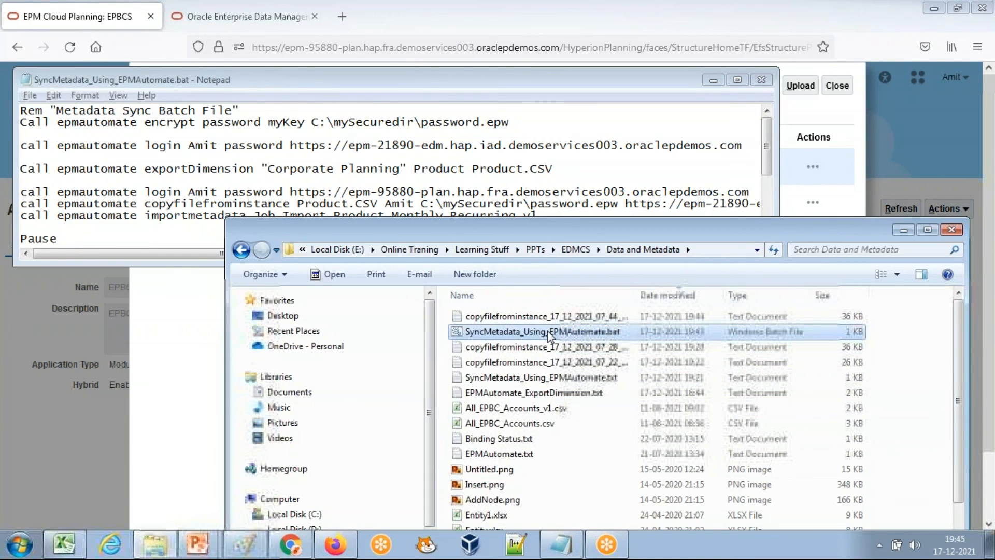
right_click(532, 329)
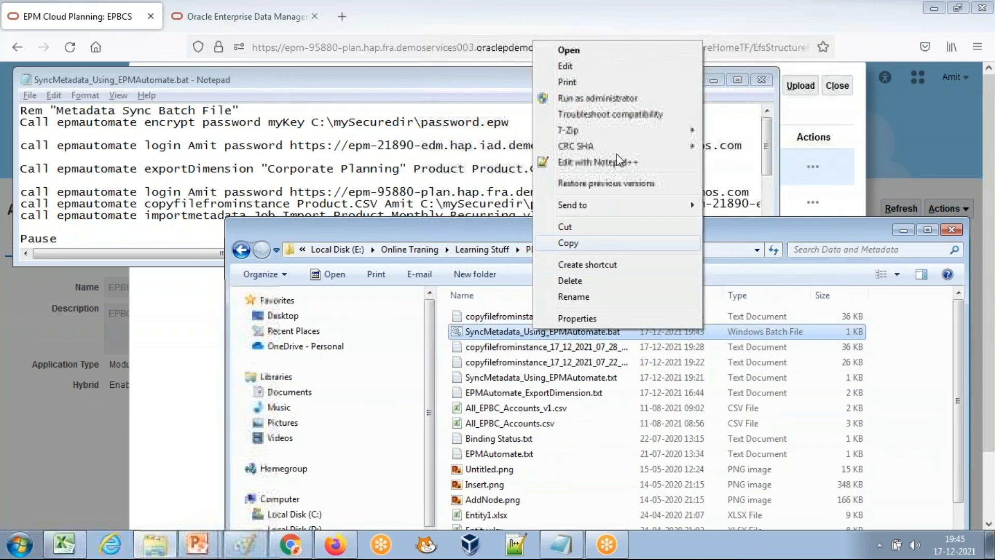
left_click(627, 101)
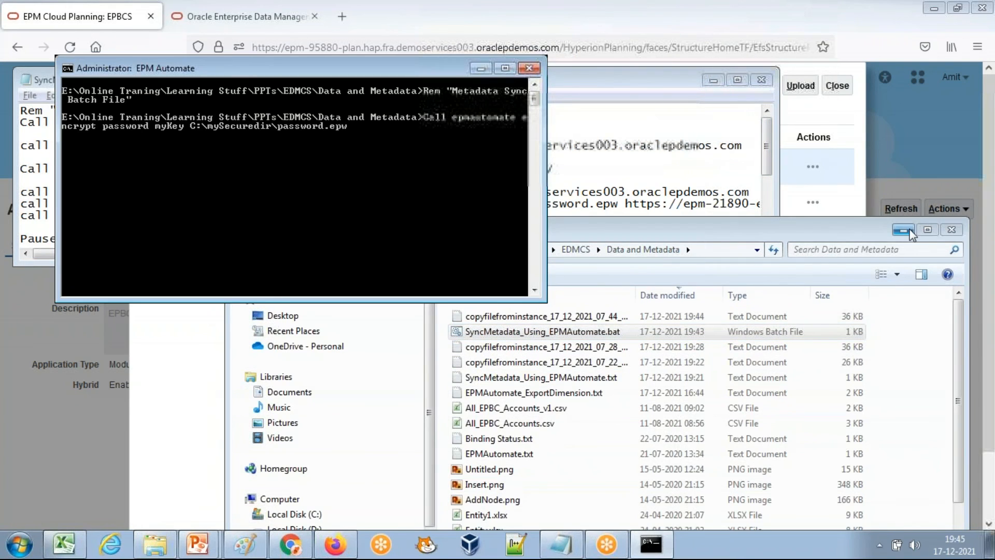
left_click(903, 229)
left_click_drag(321, 66, 770, 83)
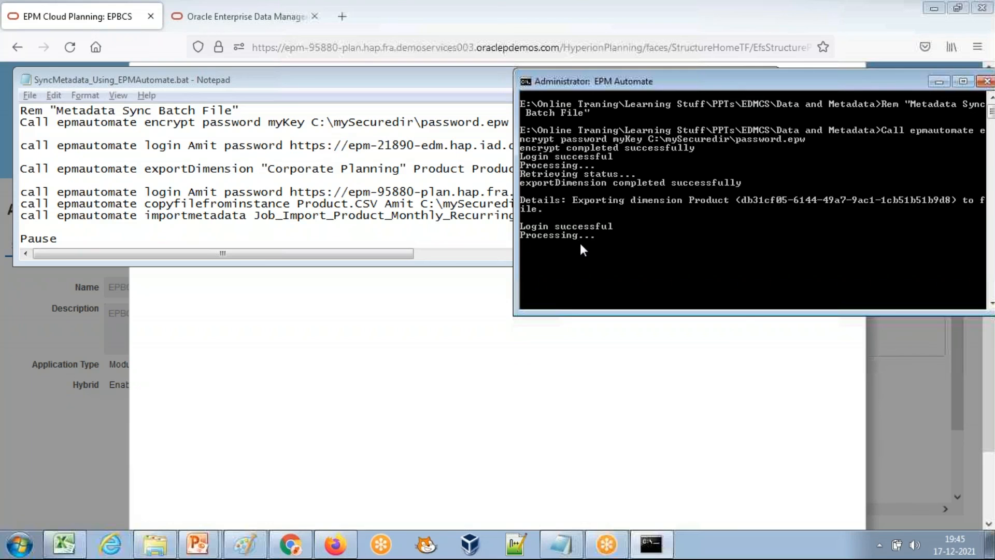
Refresh the Inbox/Outbox Explorer to check for the copied Product.CSV, and return to the command window
left_click(484, 302)
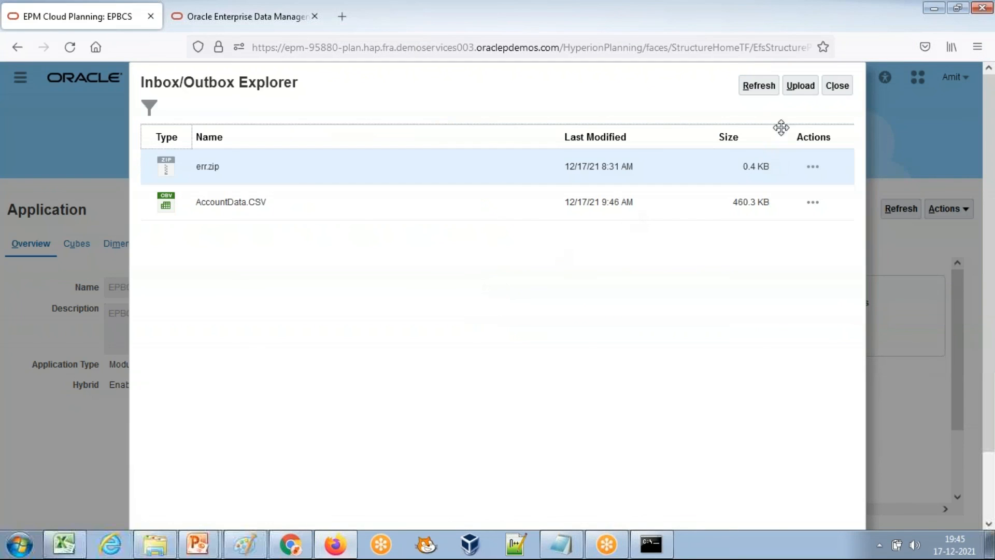
left_click(760, 87)
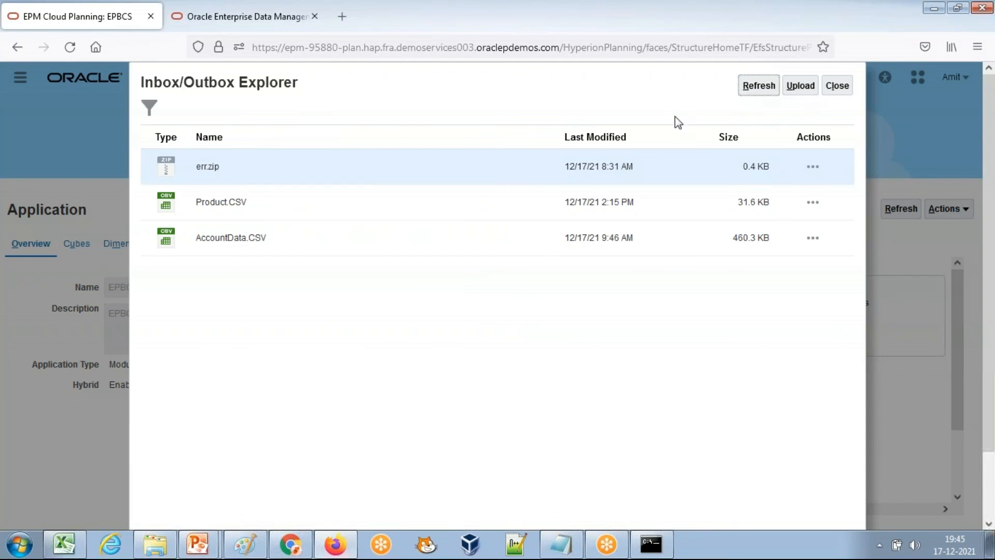
key("alt+Tab")
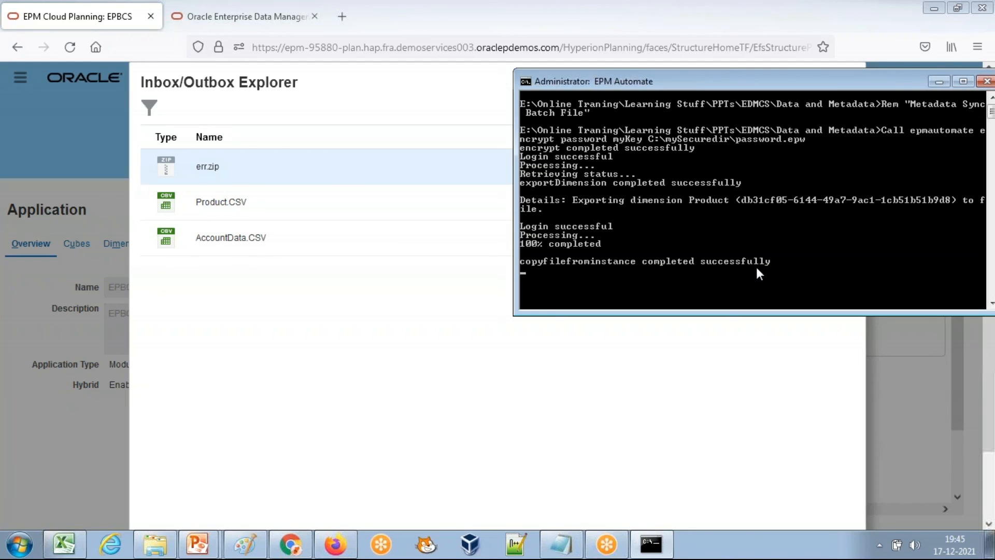
Highlight the importmetadata command in the batch script and check its result in the command window
key("alt+Tab")
key("alt+Tab")
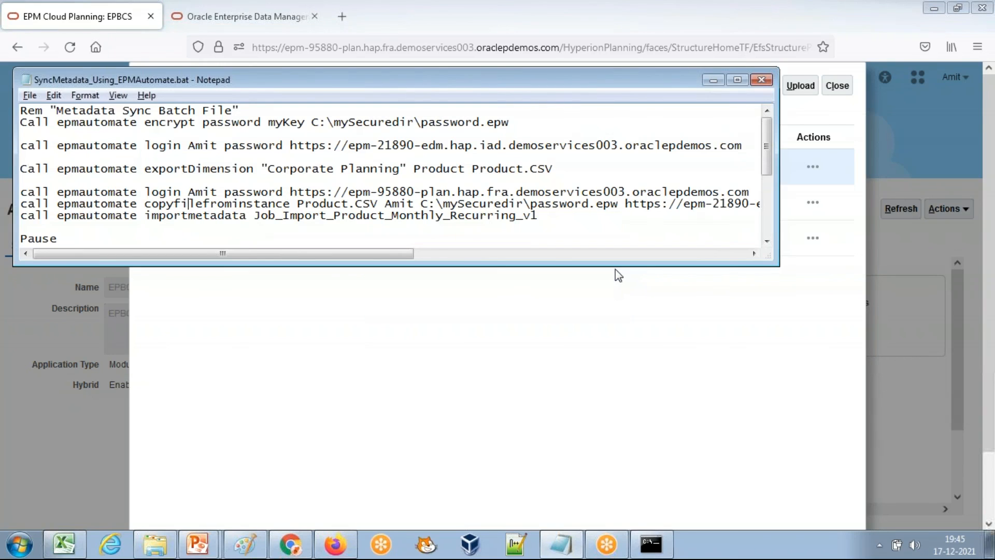
left_click(538, 216)
left_click(155, 216, "shift")
left_click(145, 216, "shift")
left_click(651, 543)
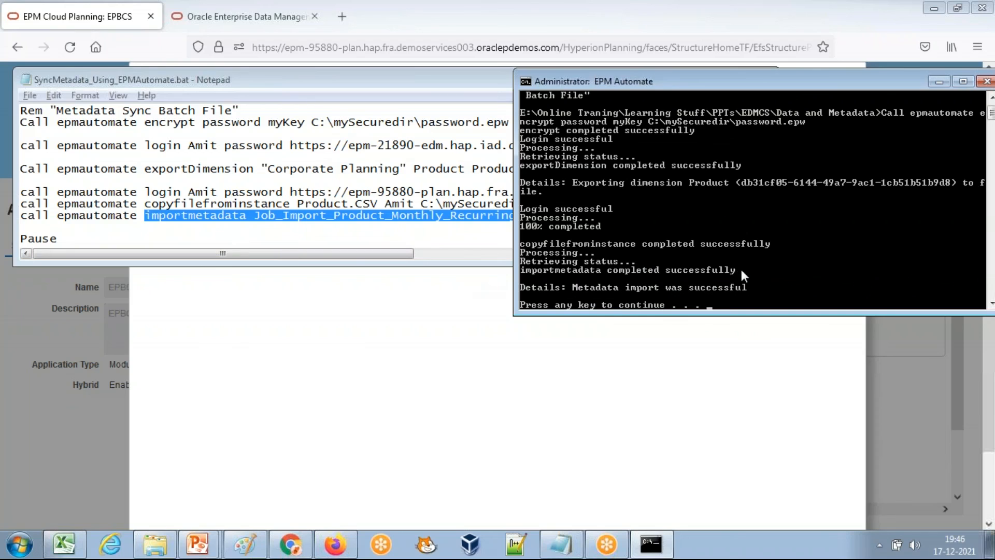
Close the Inbox/Outbox Explorer in EPM Cloud Planning and check the import jobs' recent activity
left_click(540, 386)
left_click(838, 87)
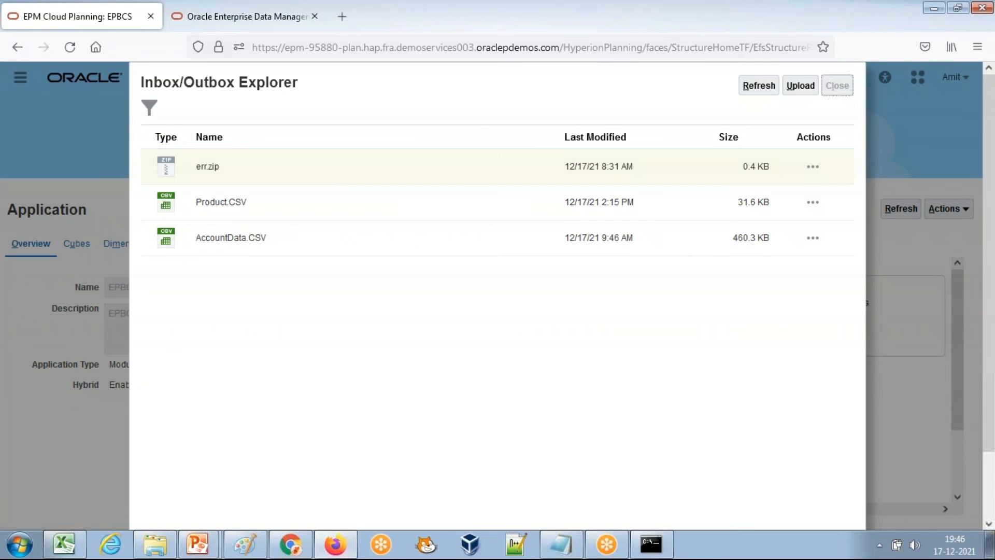
left_click(583, 134)
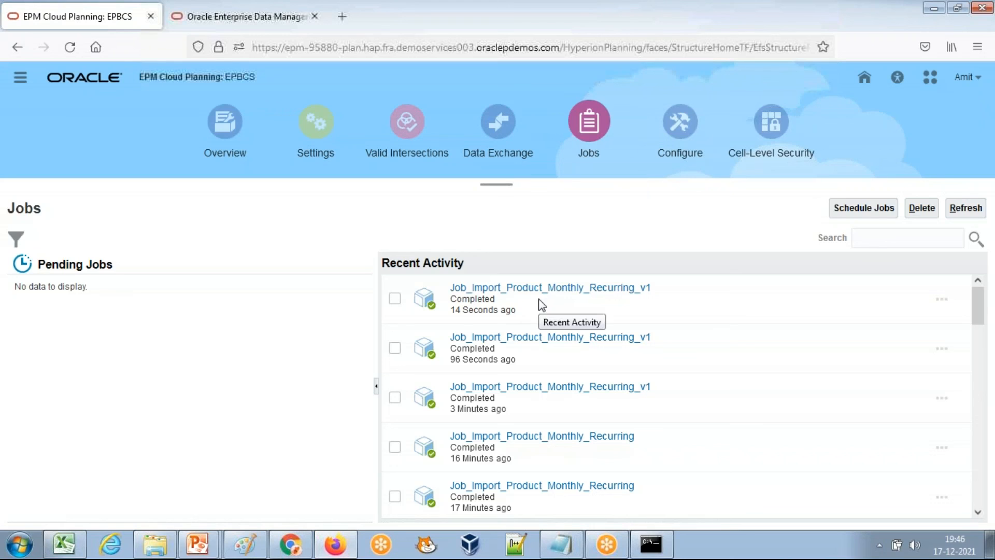
Switch to the PowerPoint presentation, end the slide show, and go to the closing "Any Question?" slide
left_click(197, 544)
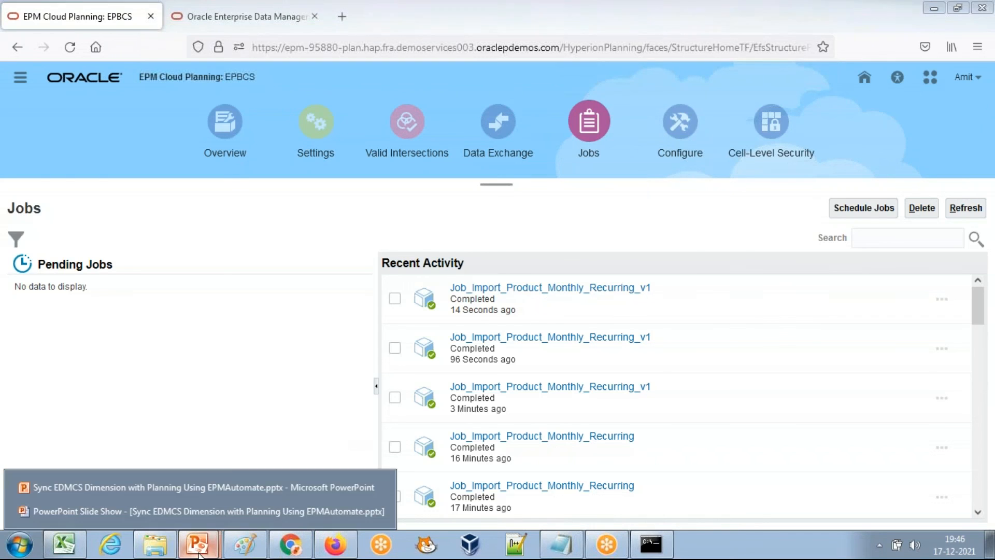
left_click(222, 492)
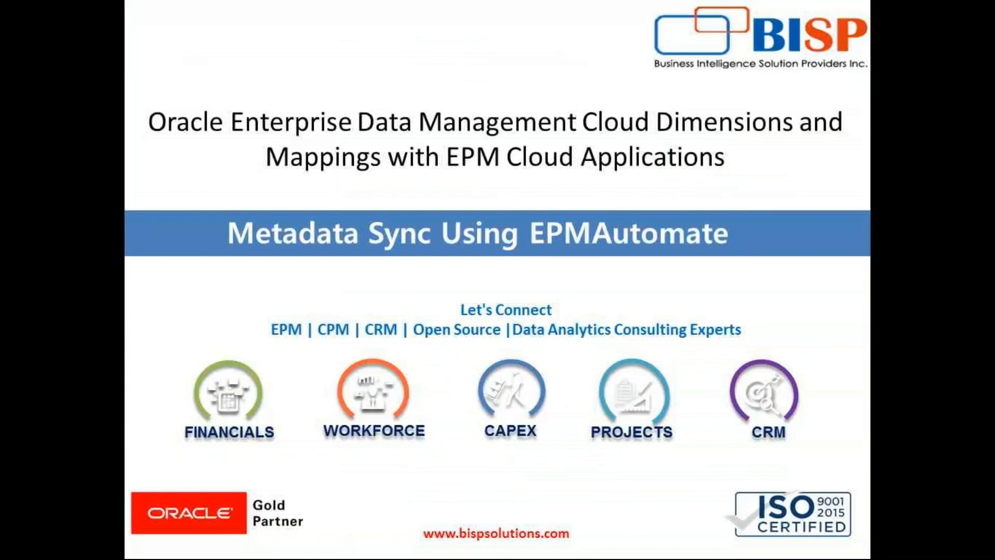
key("Escape")
scroll(454, 448, "down", 3)
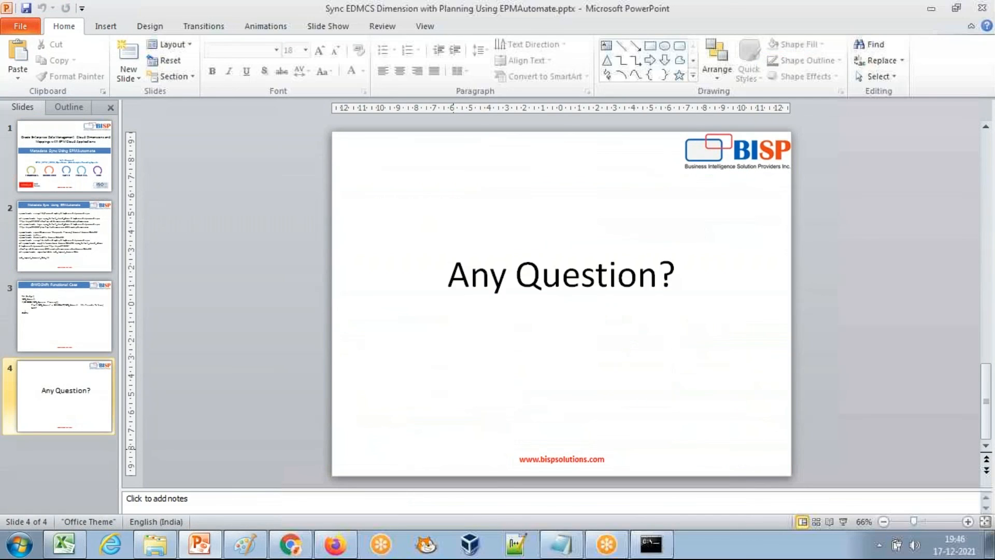